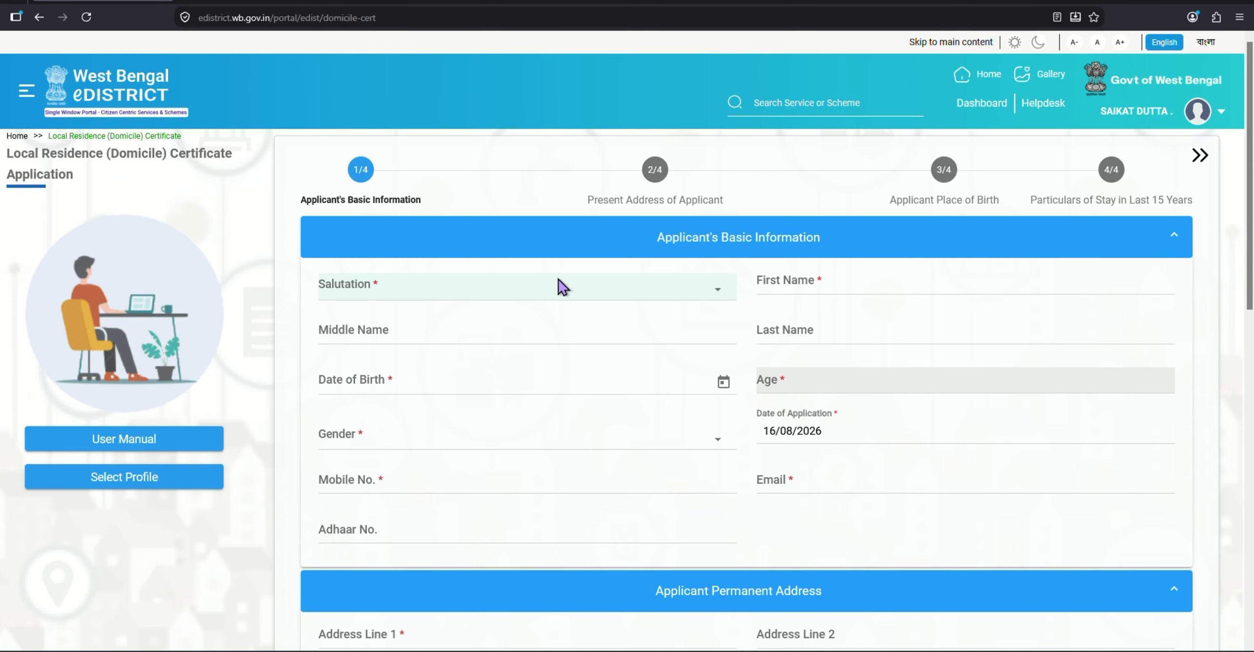
Step: Set the applicant's salutation to Mr. in the basic information section
scroll(616, 318, down, 1)
scroll(616, 325, up, 1)
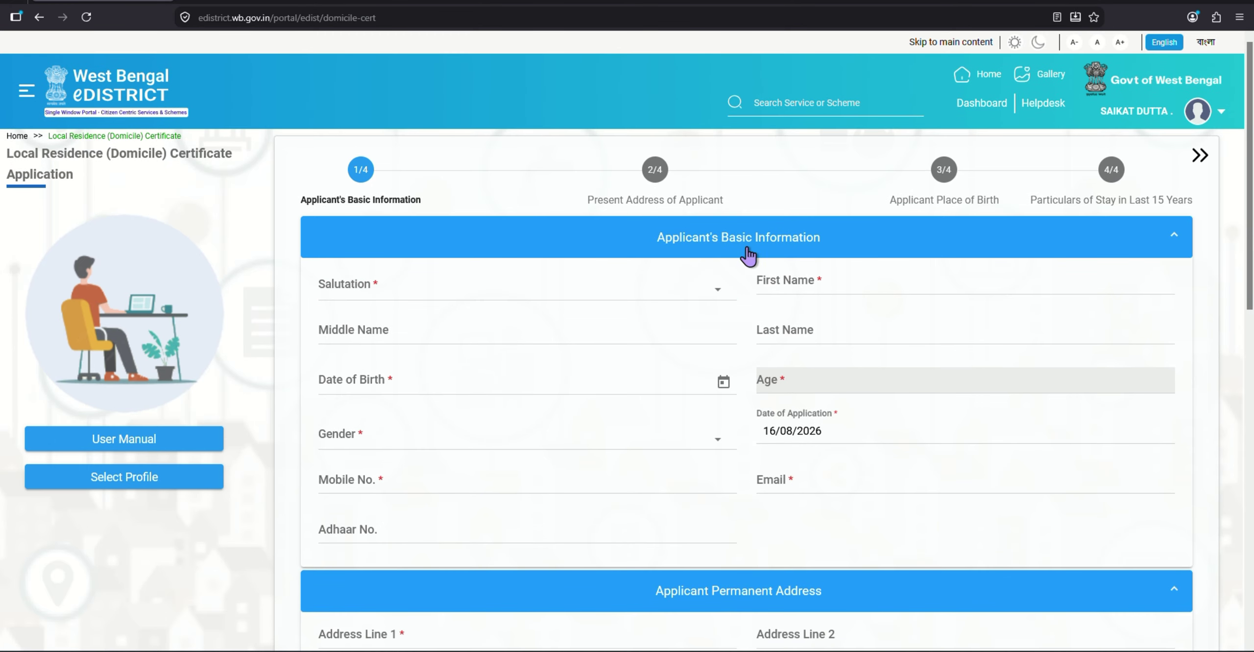
click(498, 300)
click(354, 314)
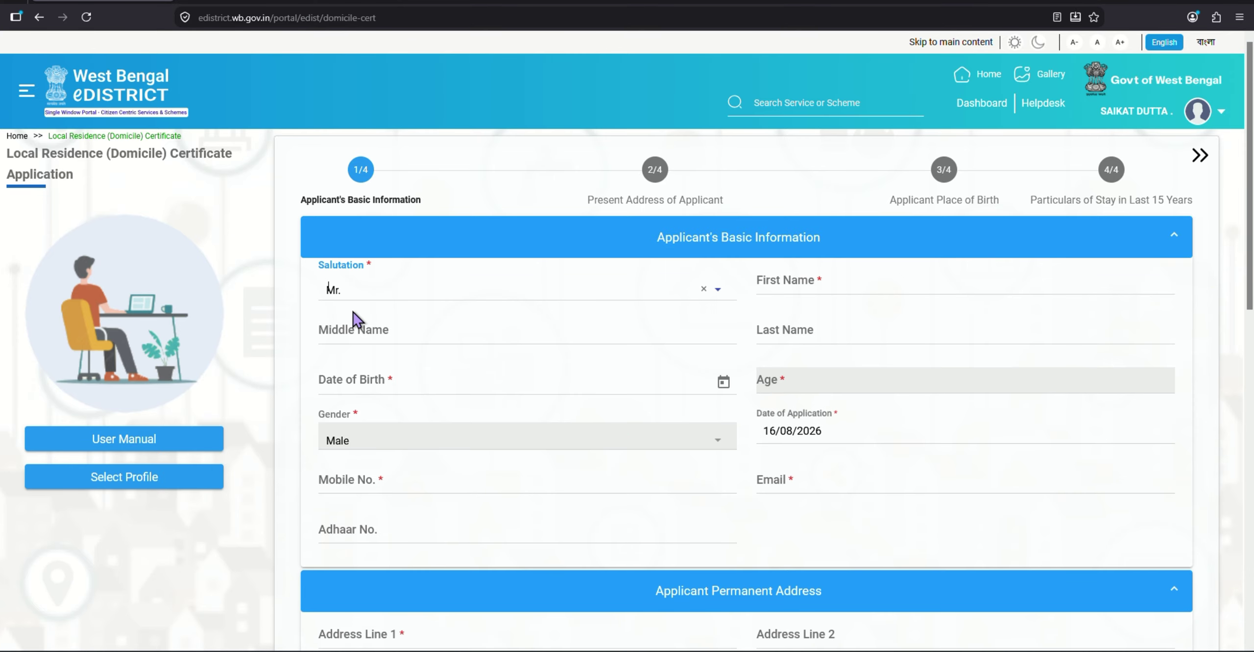
click(354, 318)
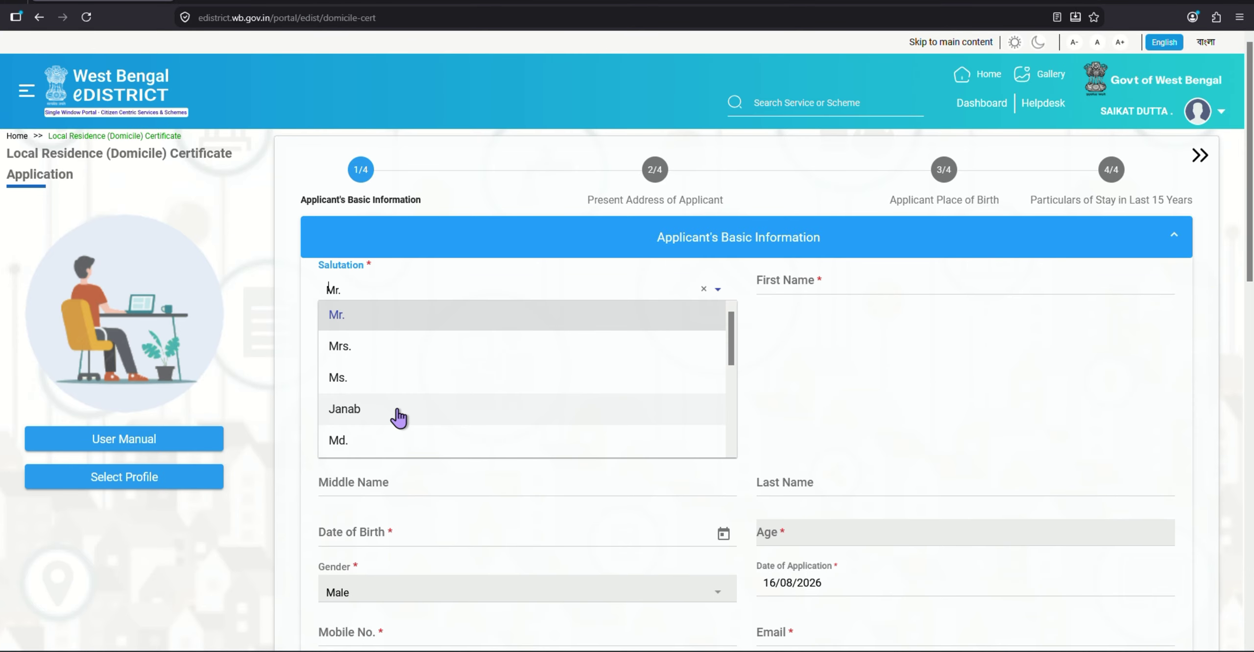
scroll(399, 417, down, 3)
key(Escape)
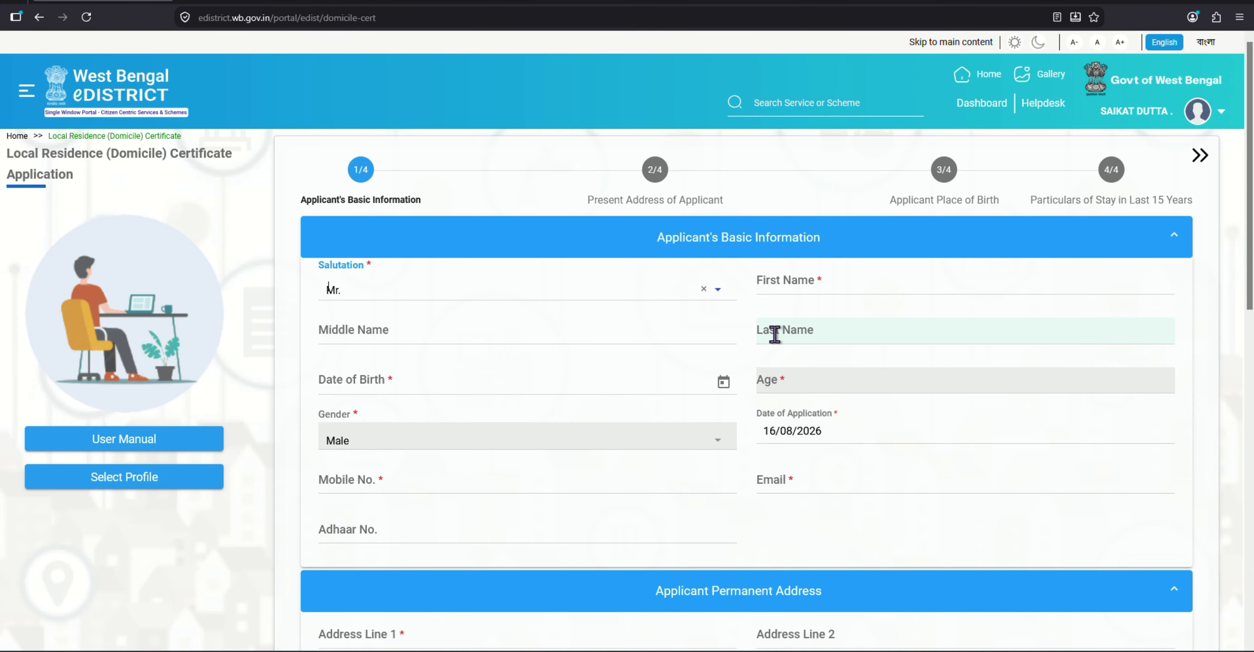
Step: Review the basic information and permanent address fields, then save them and continue to the present address section
scroll(520, 383, down, 2)
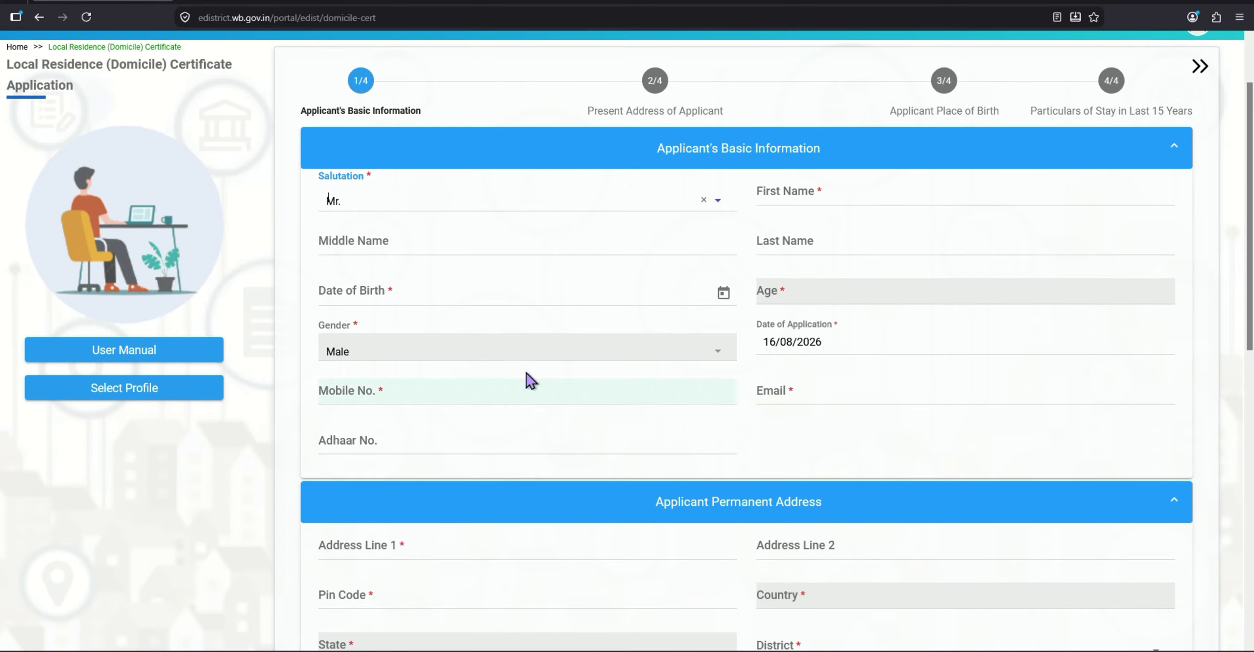
scroll(327, 336, down, 1)
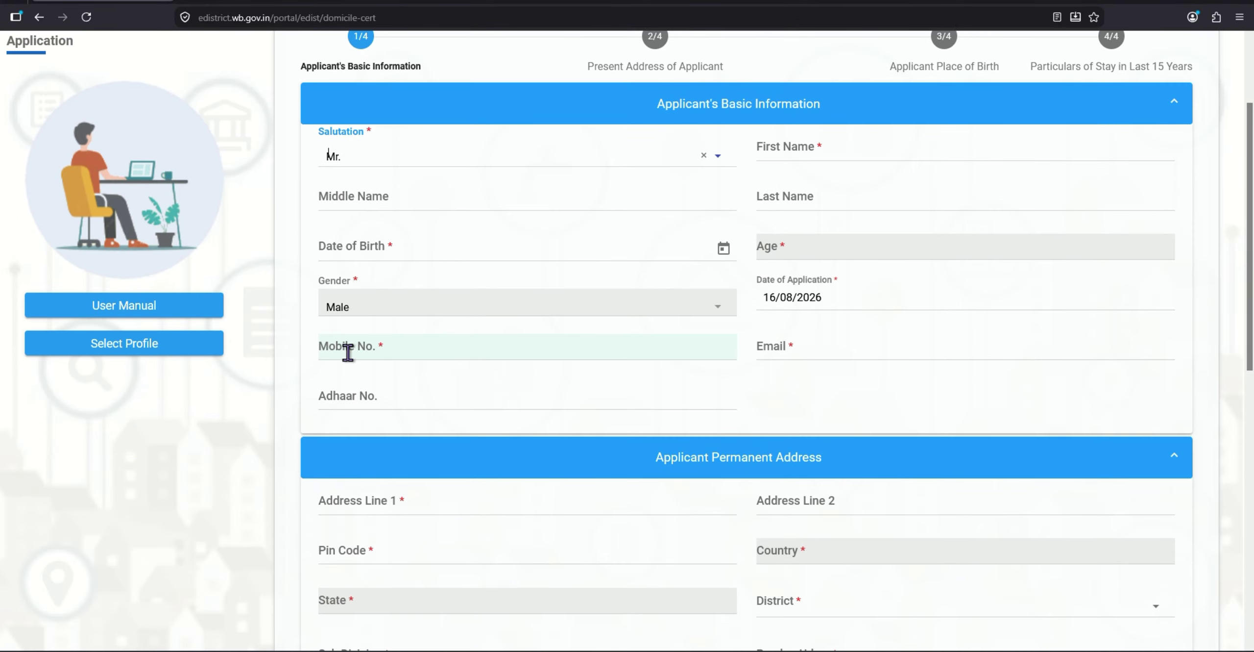
click(561, 353)
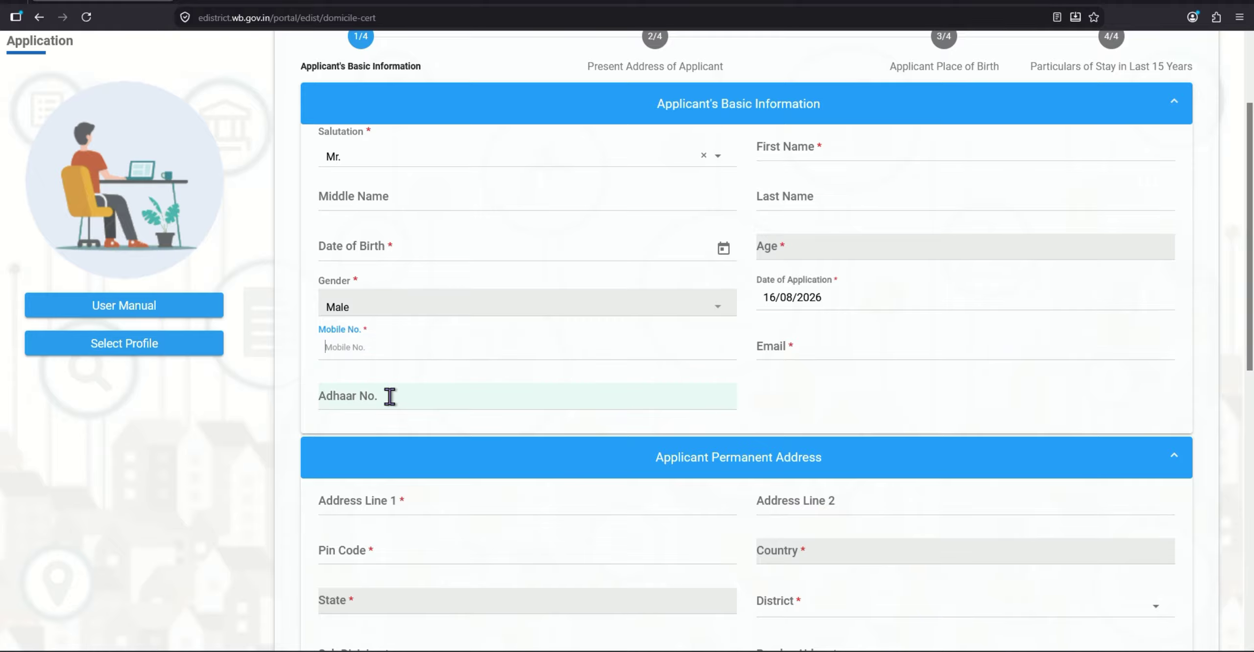
scroll(468, 394, down, 5)
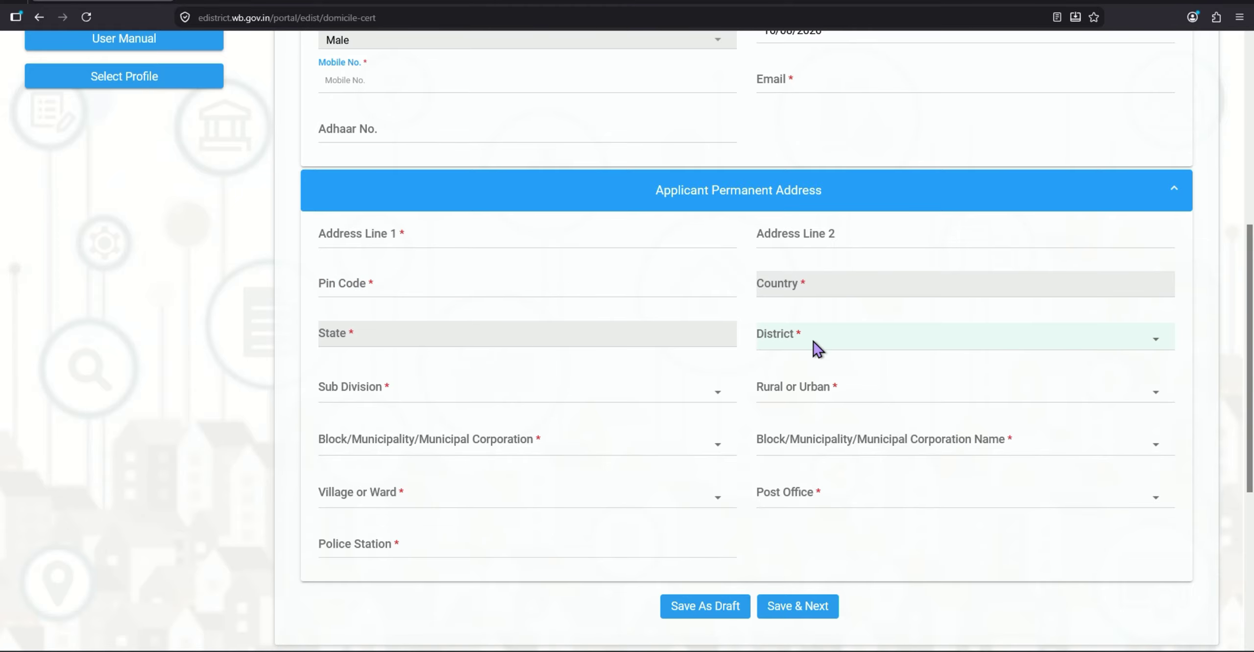
scroll(818, 349, down, 2)
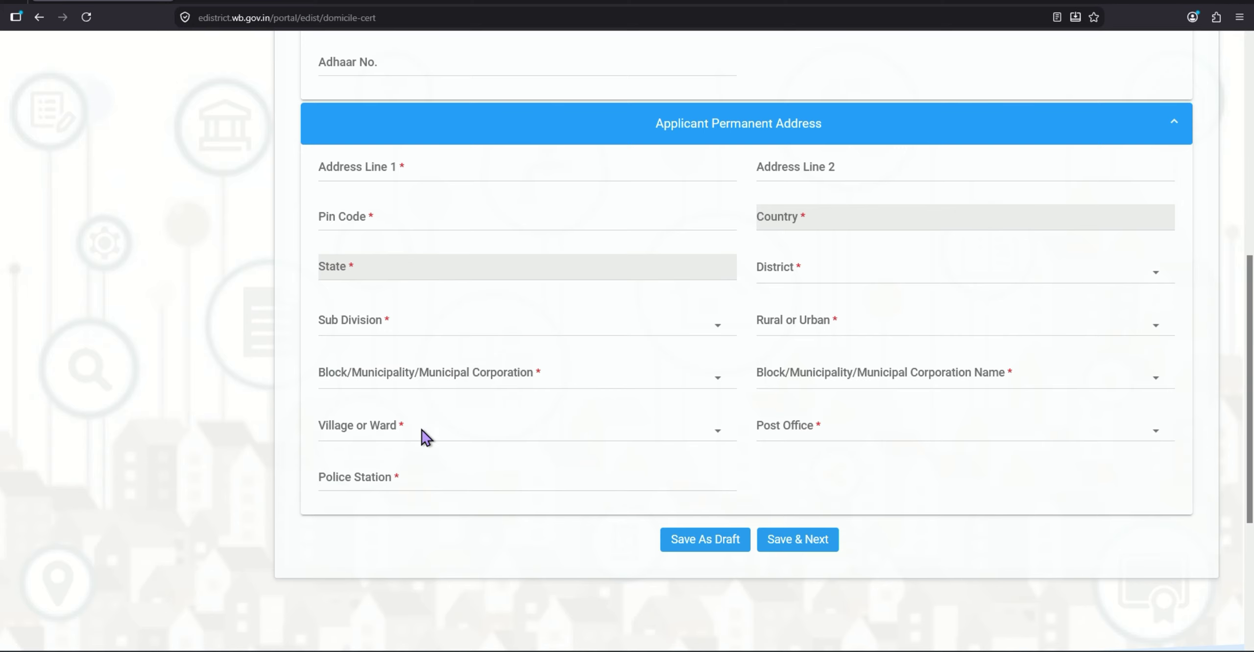
click(799, 540)
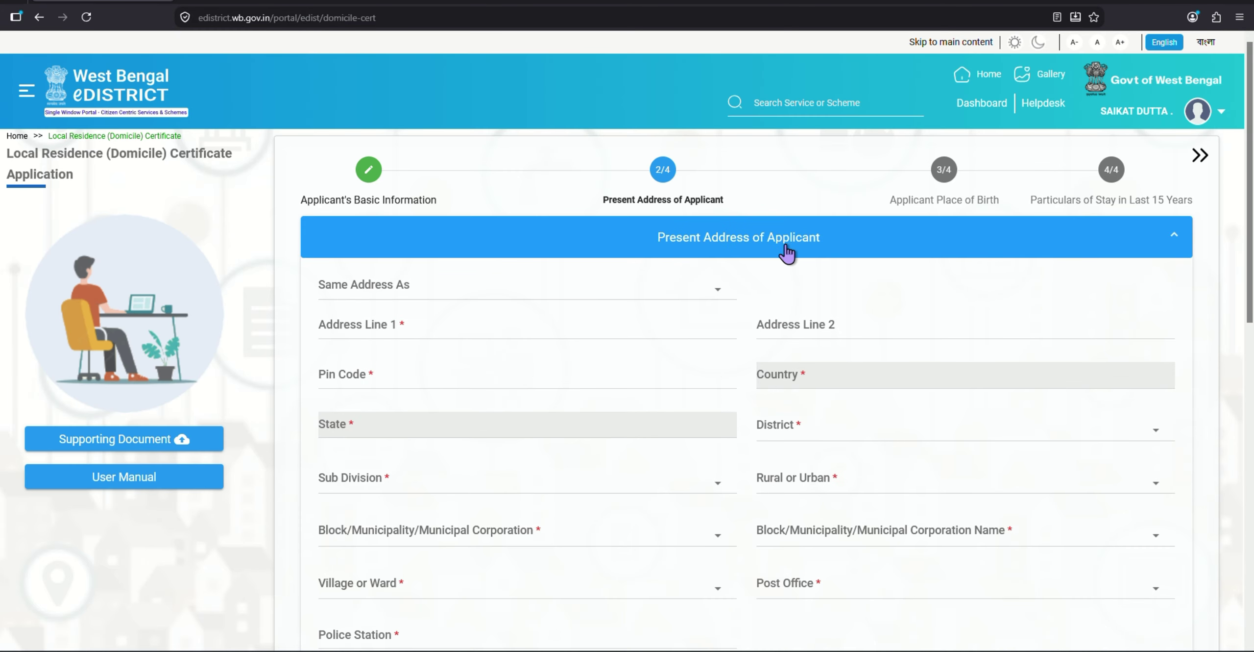
Step: Try both Same Address As options for the present address: Permanent Address of Applicant, followed by Not Same
click(387, 296)
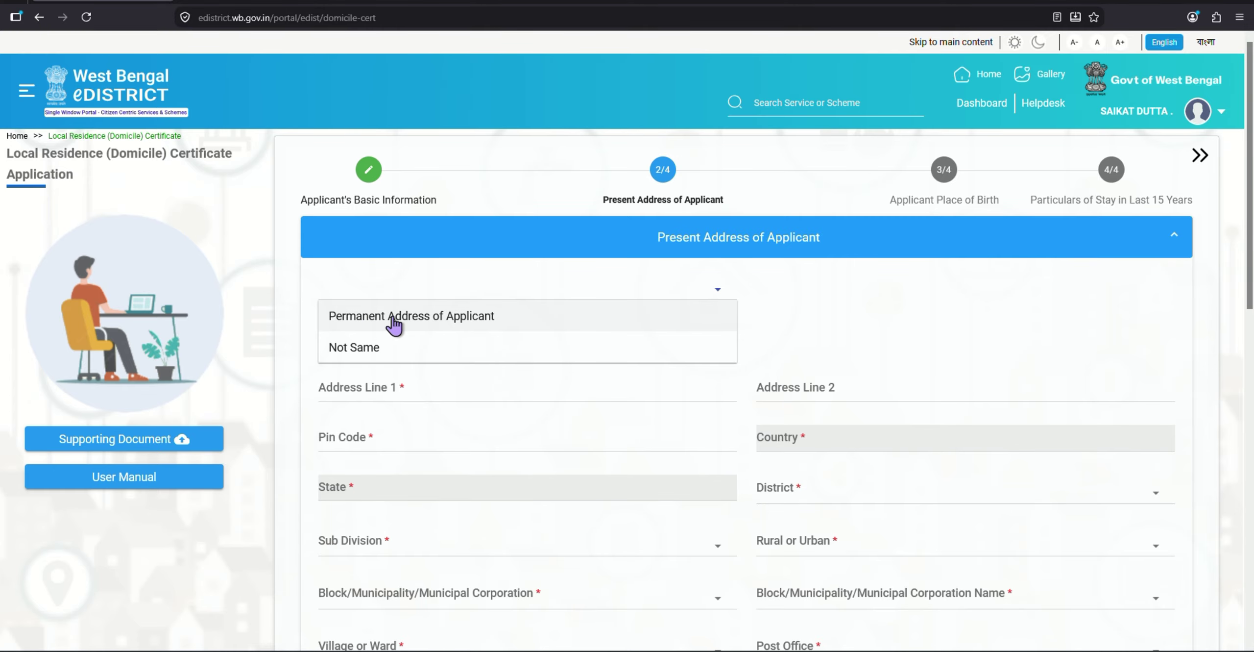
click(394, 320)
click(459, 295)
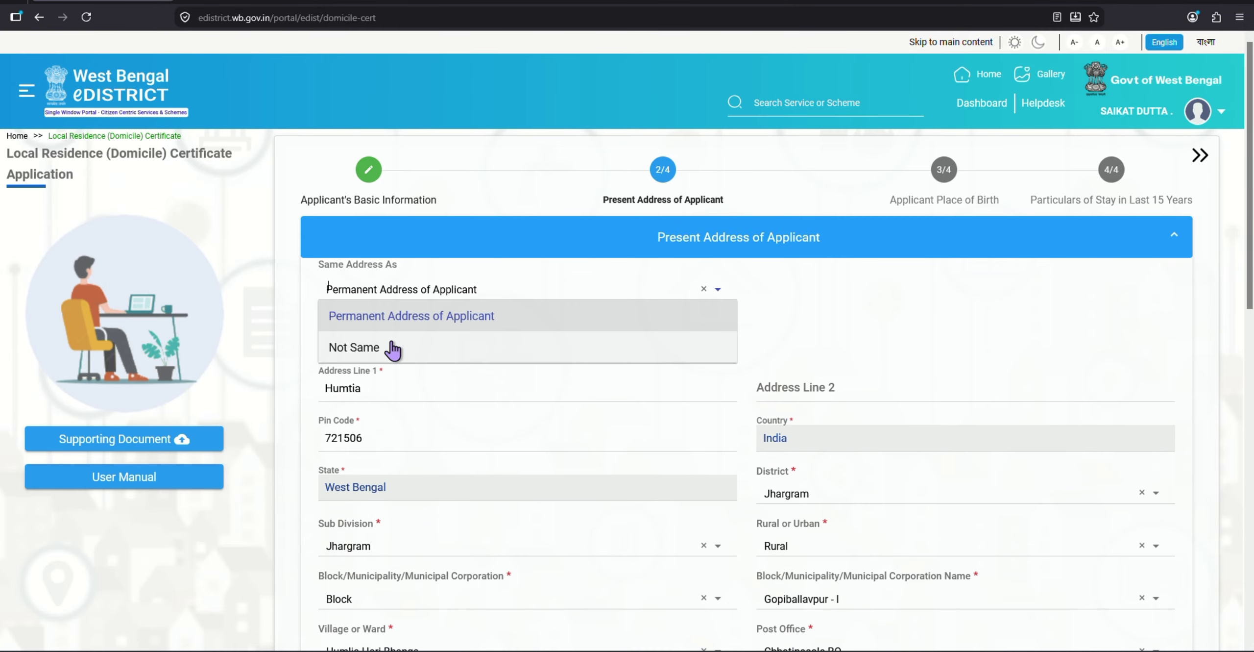
click(365, 350)
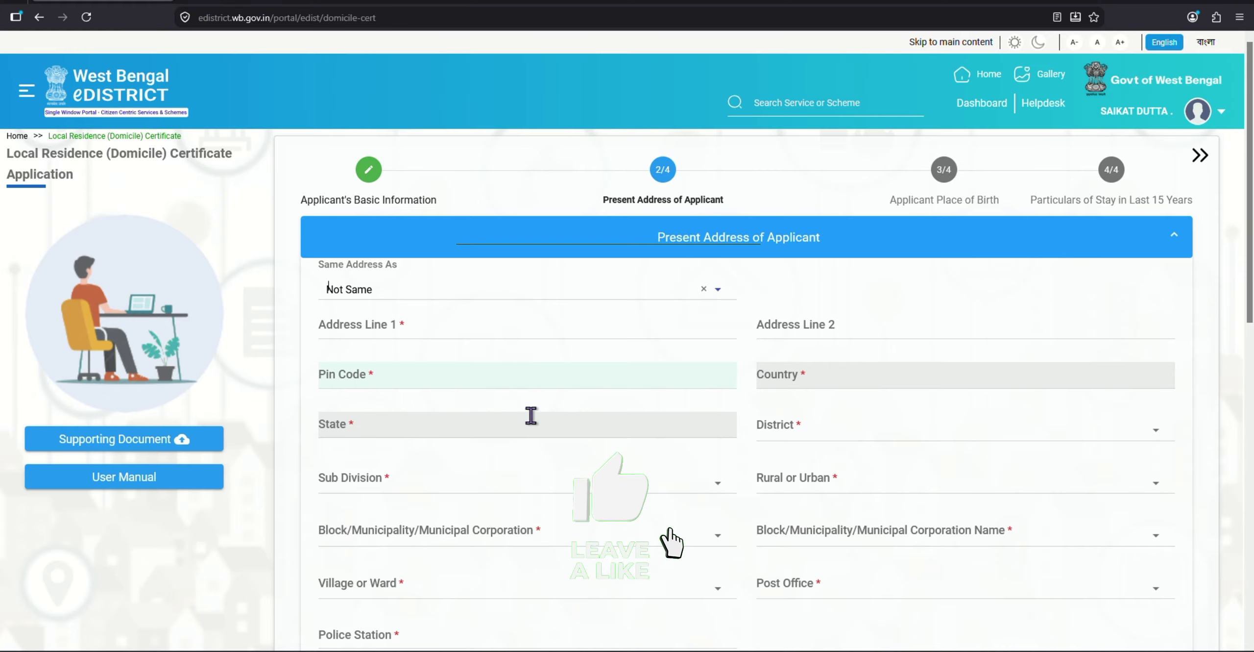
Step: Fill the present address by setting Same Address As to Permanent Address of Applicant
click(373, 290)
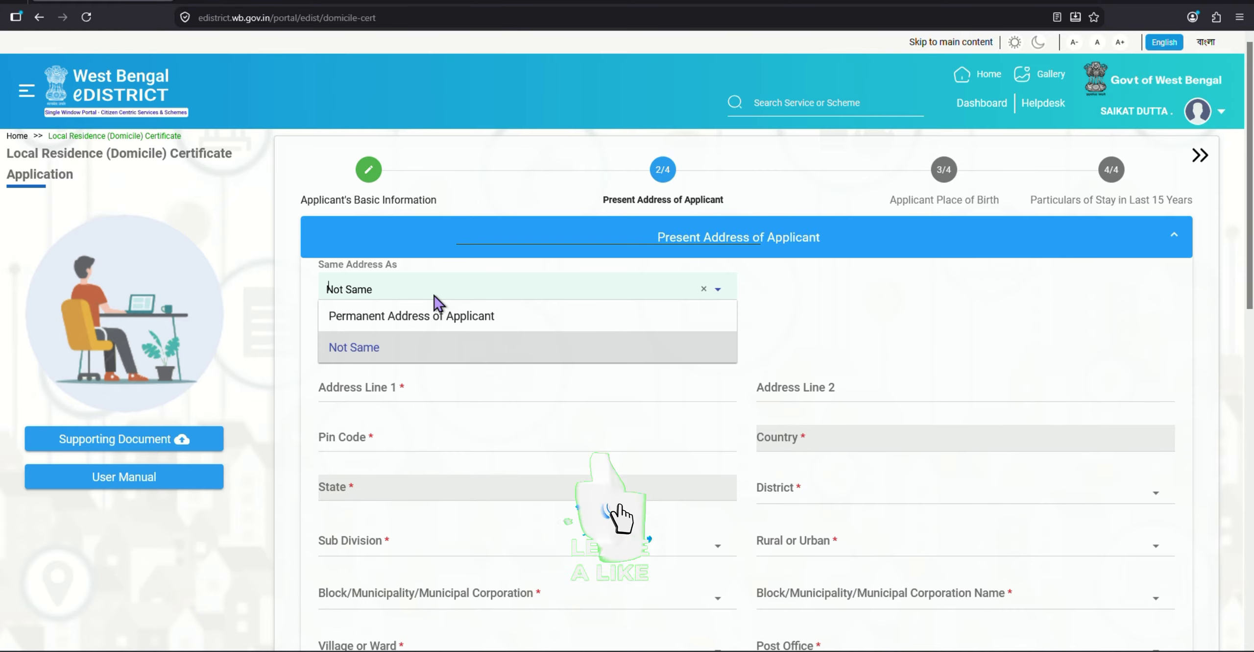
click(371, 318)
scroll(531, 333, down, 2)
scroll(531, 340, down, 4)
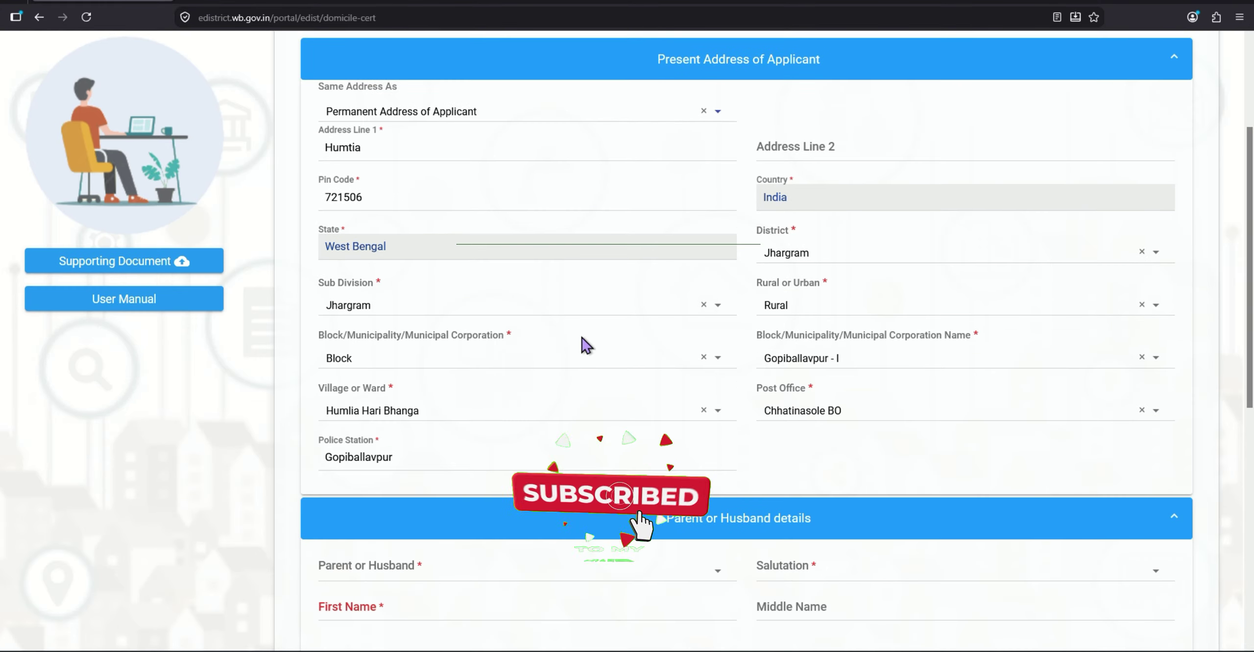
Step: Choose Father in the parent or husband details, then save and continue to the place of birth section
scroll(544, 343, down, 5)
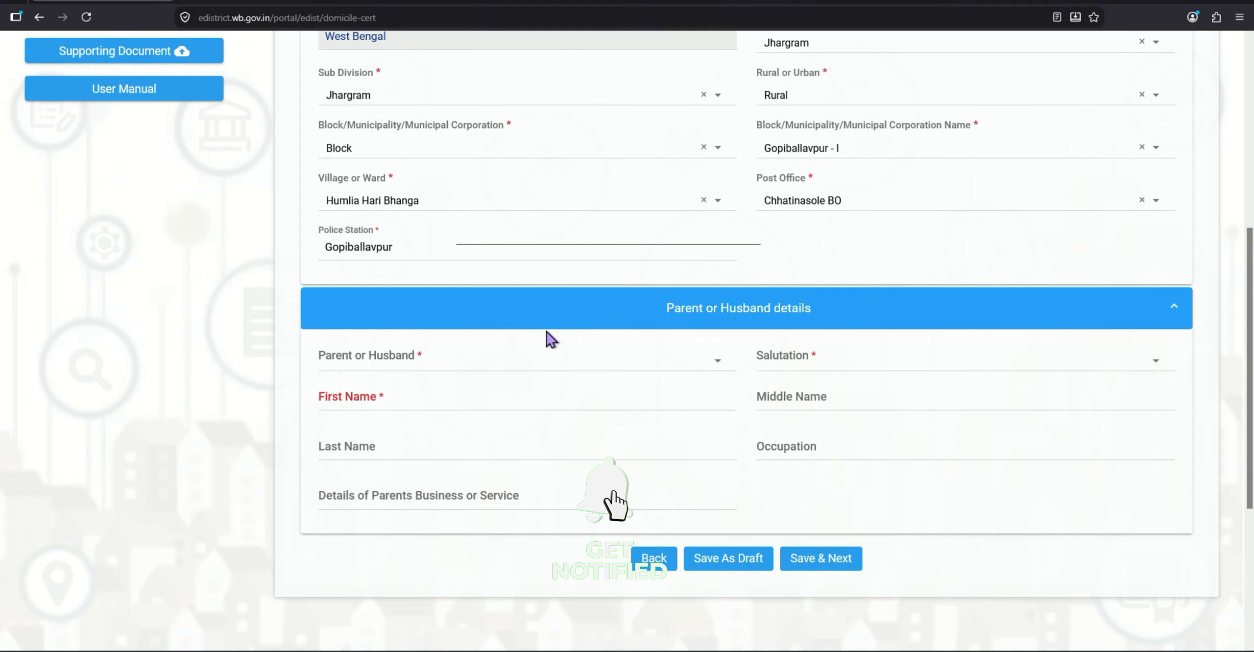
click(490, 149)
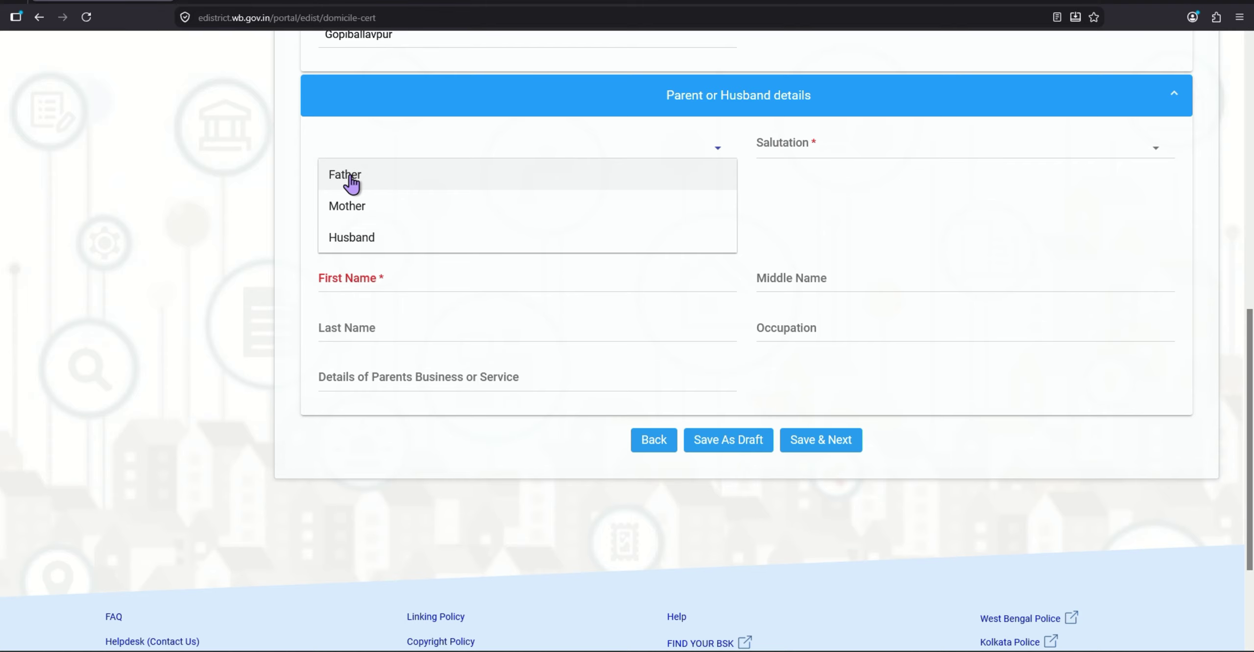
click(353, 177)
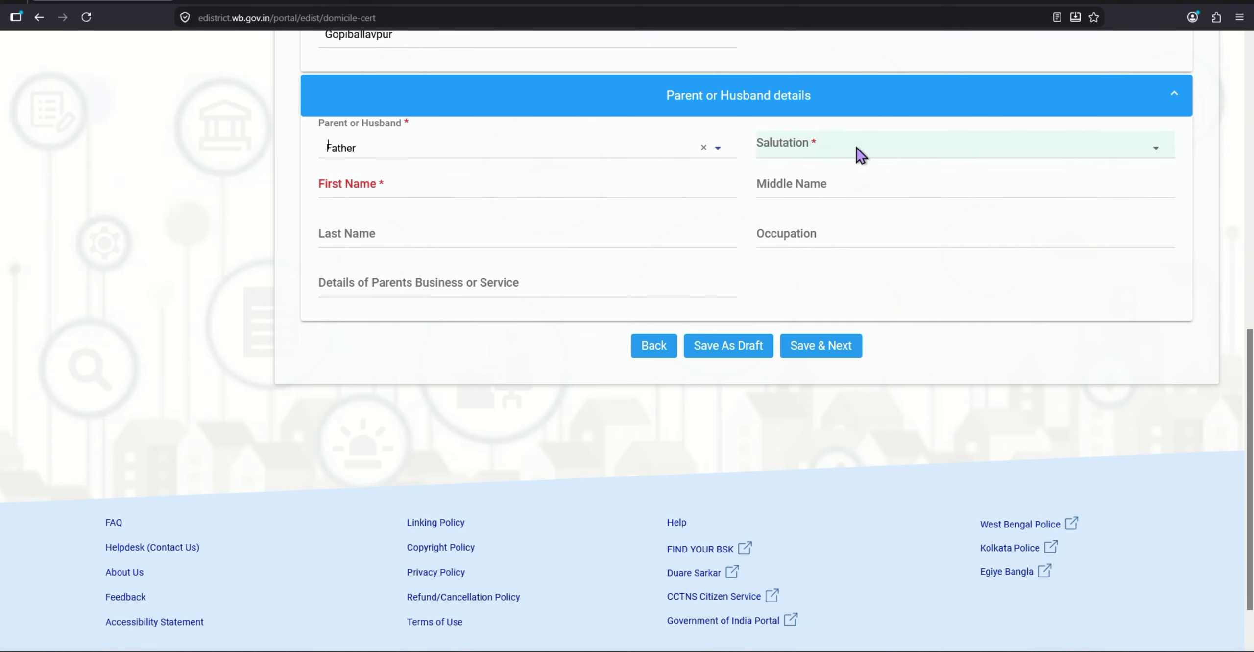
click(809, 235)
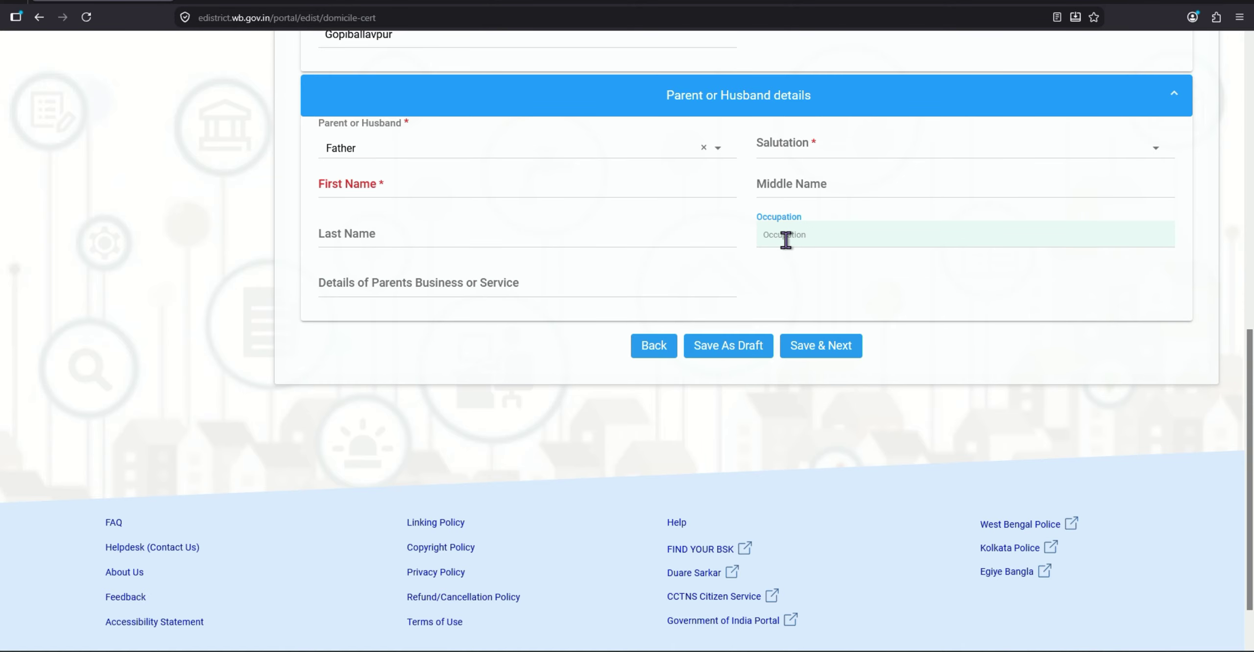
click(828, 352)
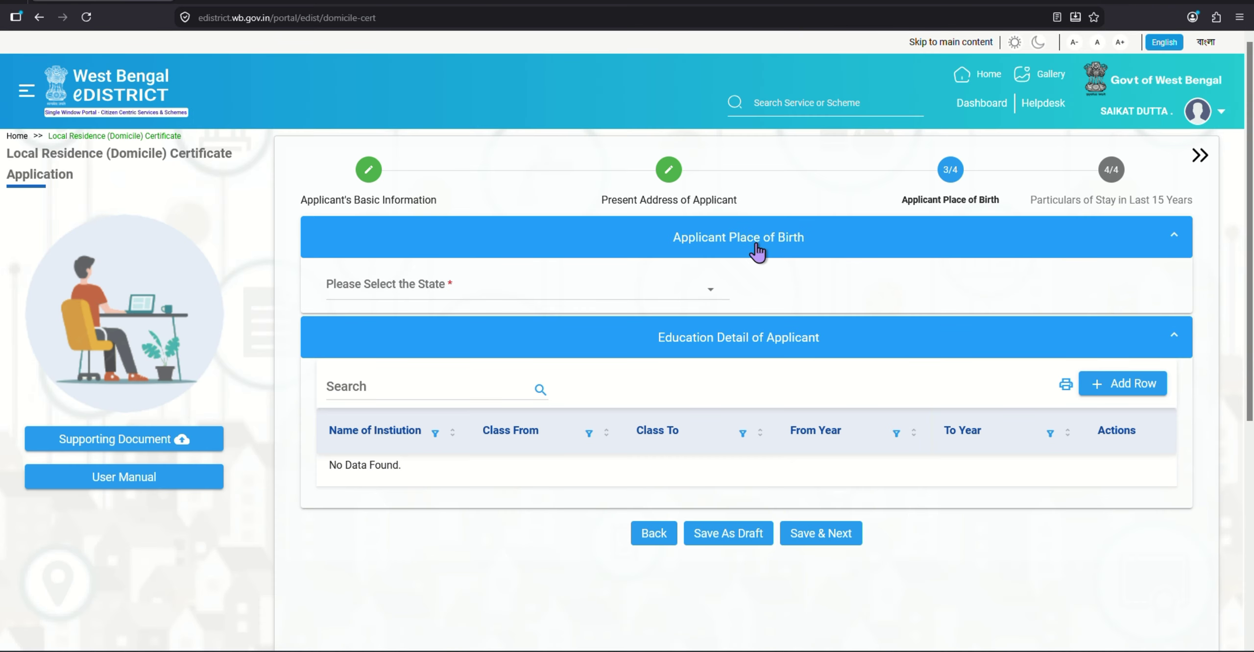
Step: Select West Bengal as the state for the applicant's place of birth
click(541, 297)
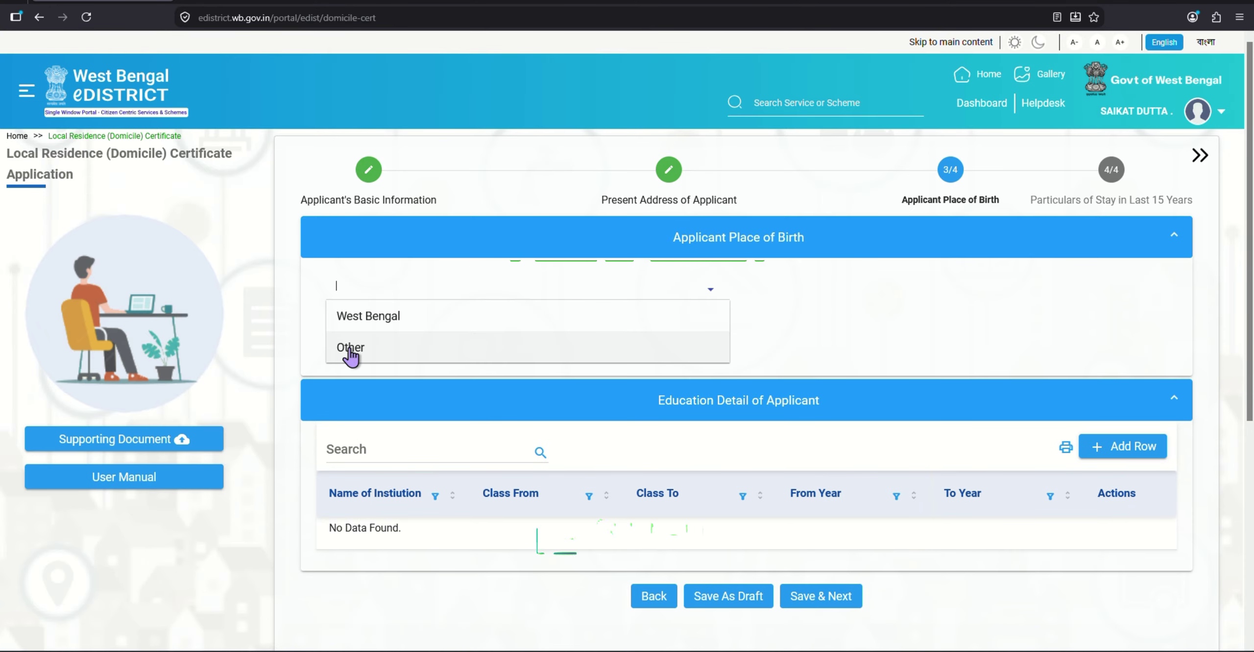
click(381, 324)
scroll(490, 324, down, 1)
scroll(469, 316, down, 1)
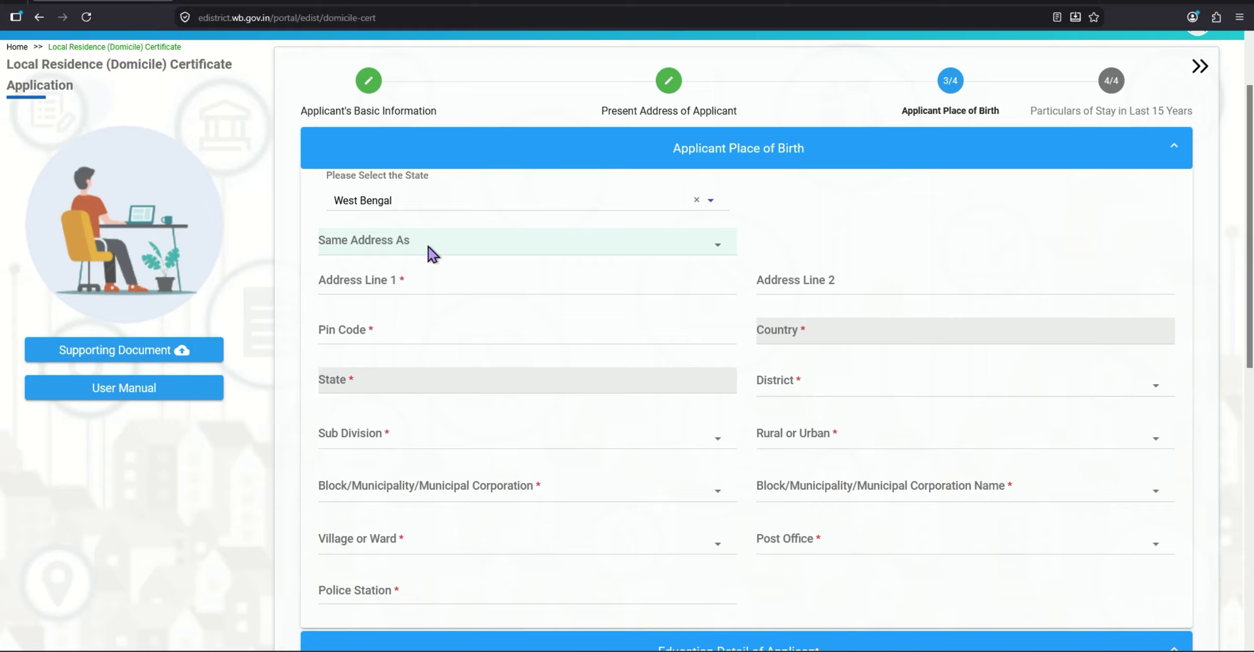
Step: Set the birthplace address to match Present Address of Applicant, then save and continue to the particulars of stay
click(454, 247)
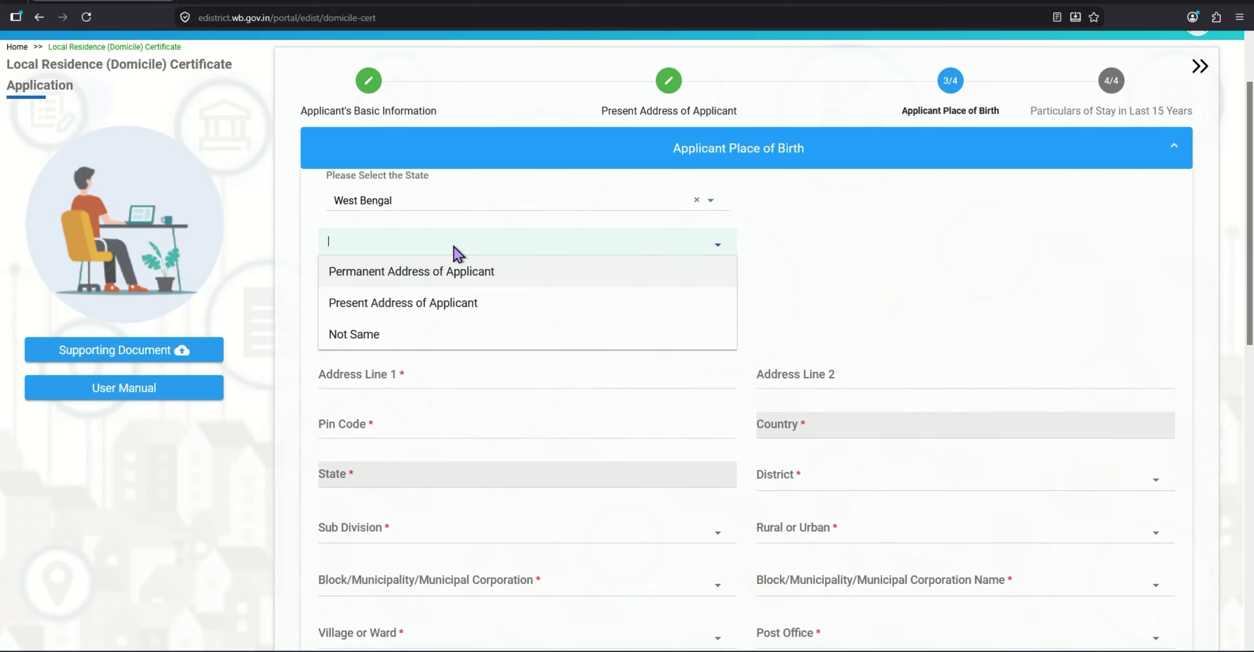
click(418, 296)
scroll(686, 392, down, 10)
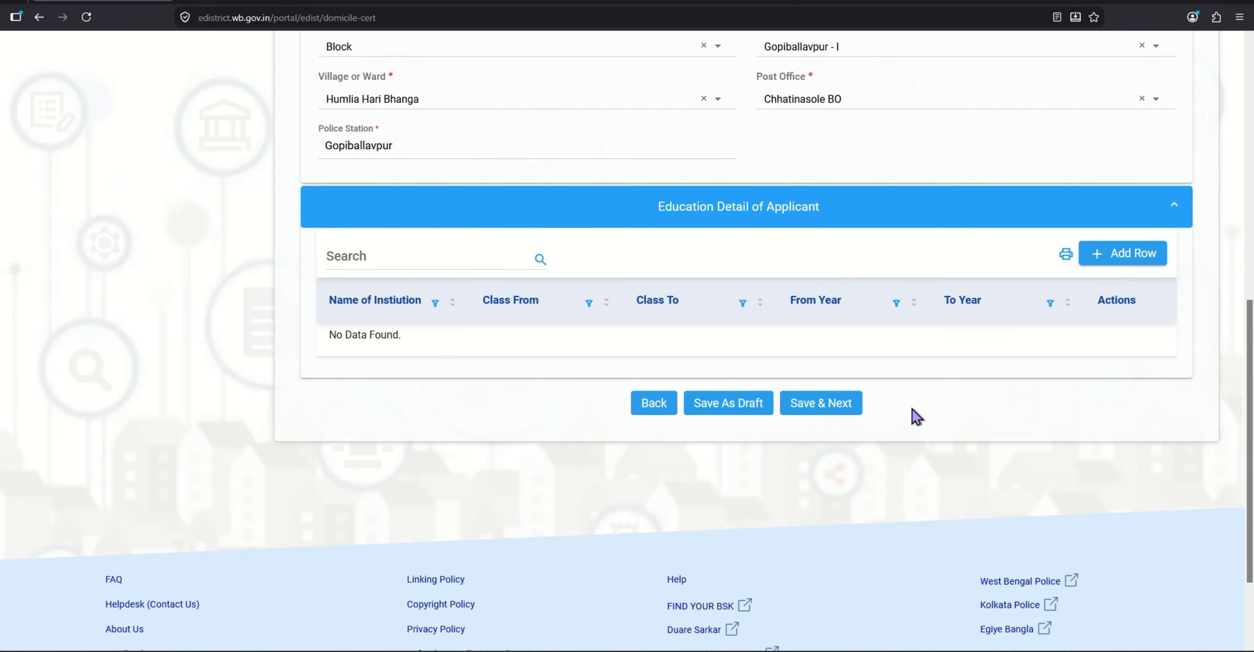
click(821, 412)
Step: Add a row to the particulars of stay and fill its address from Permanent Address of Applicant
click(1122, 248)
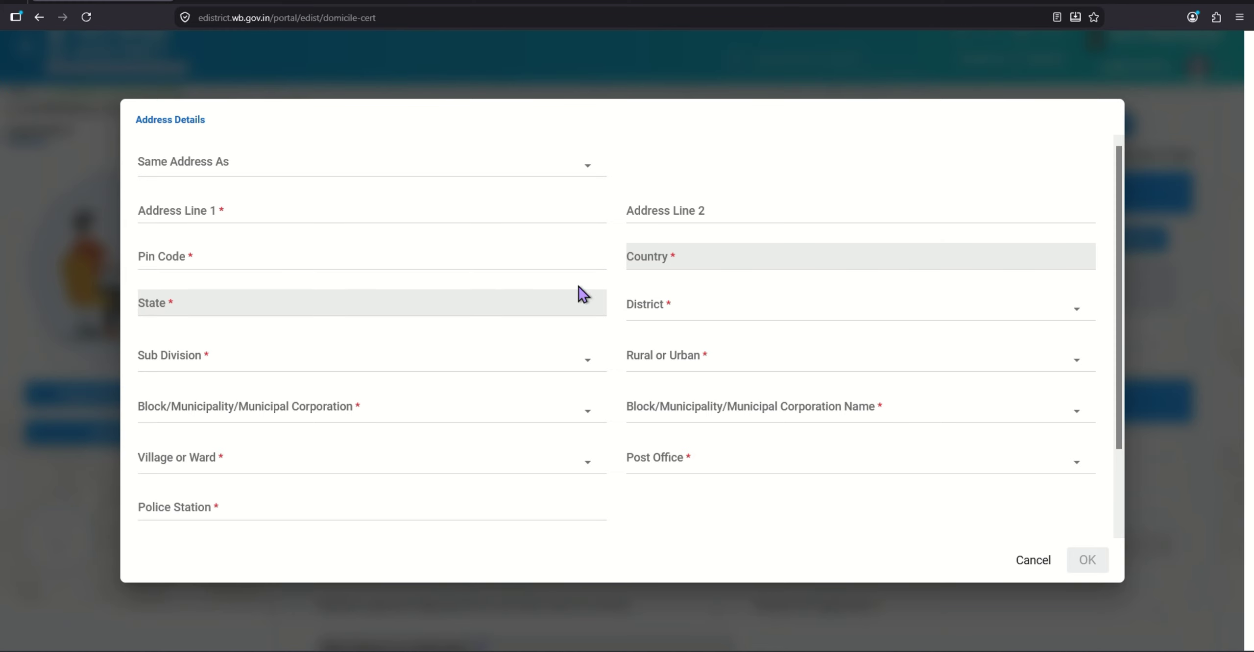
click(300, 162)
click(230, 200)
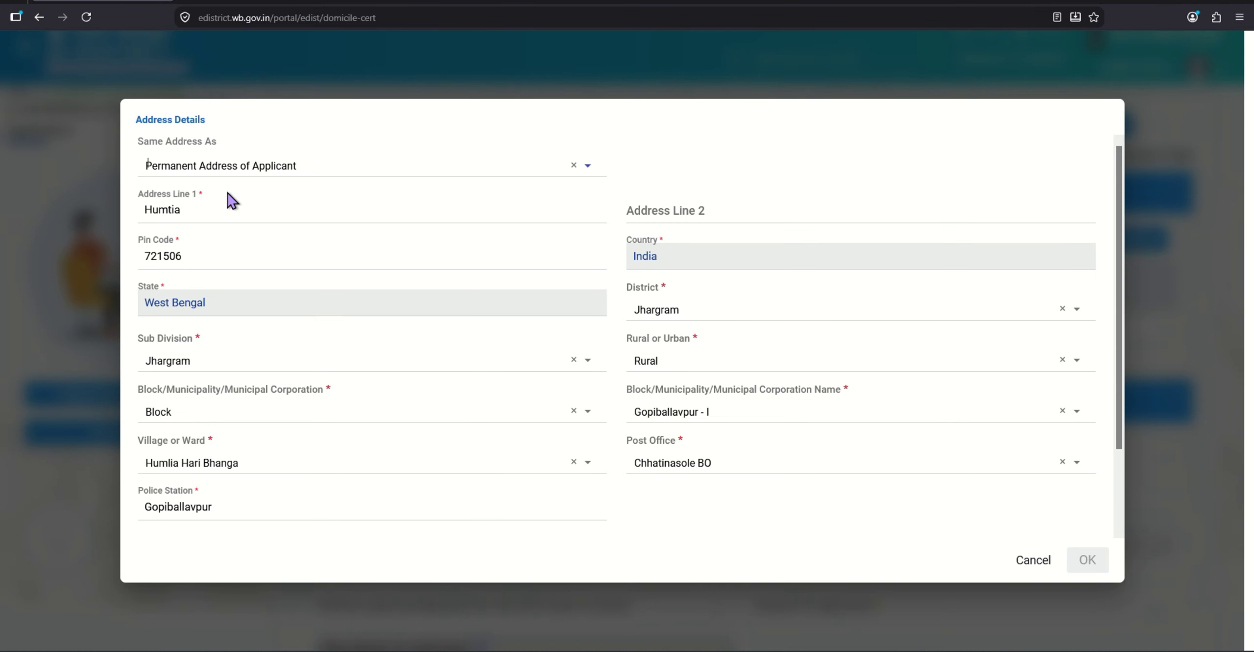
scroll(396, 333, down, 3)
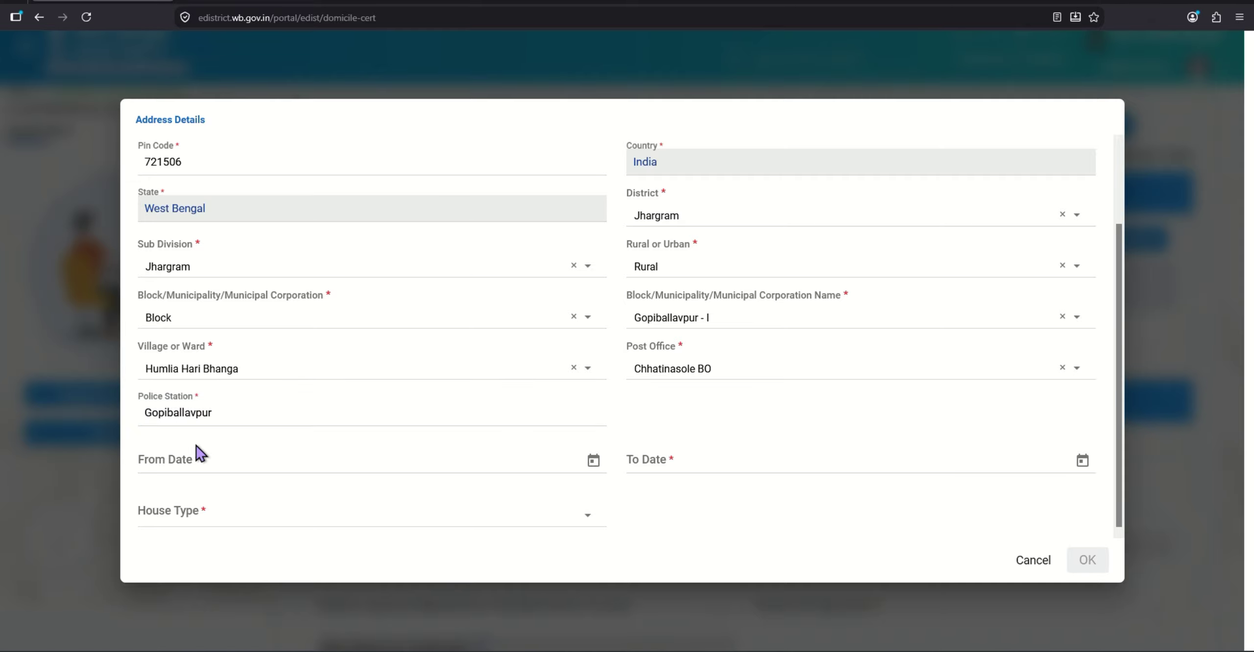
Step: Set the stay from 02/03/2001 to 15/08/2026 with house type Own, and confirm the address details
click(213, 462)
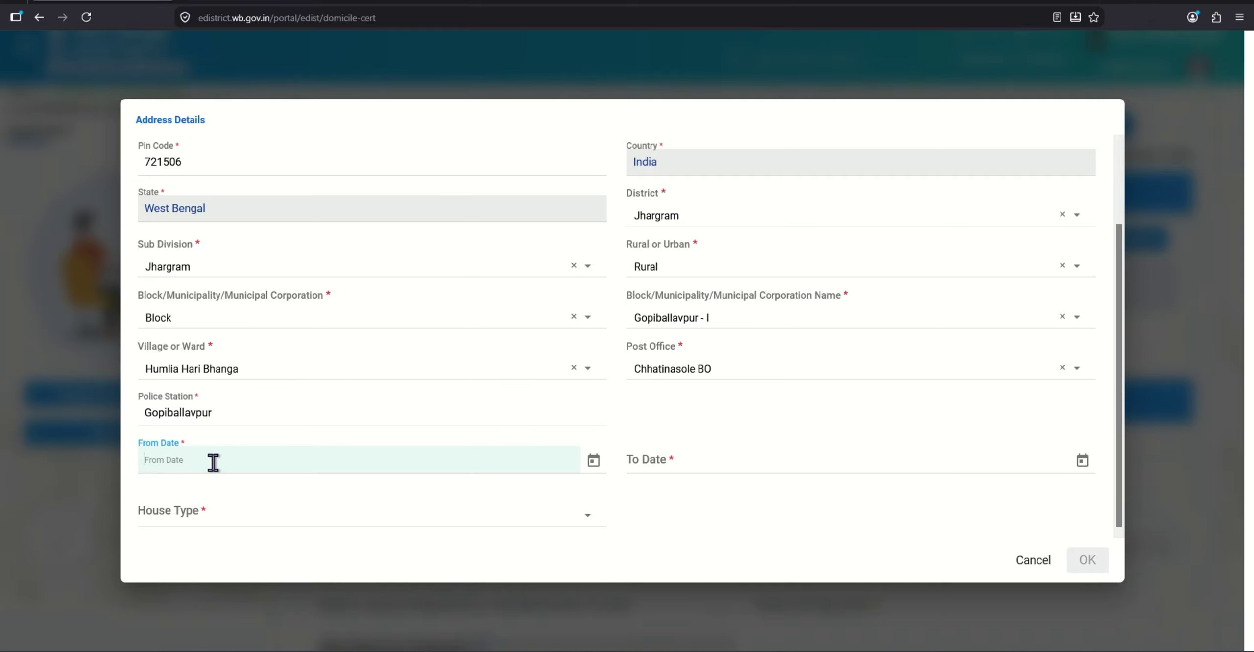
click(594, 461)
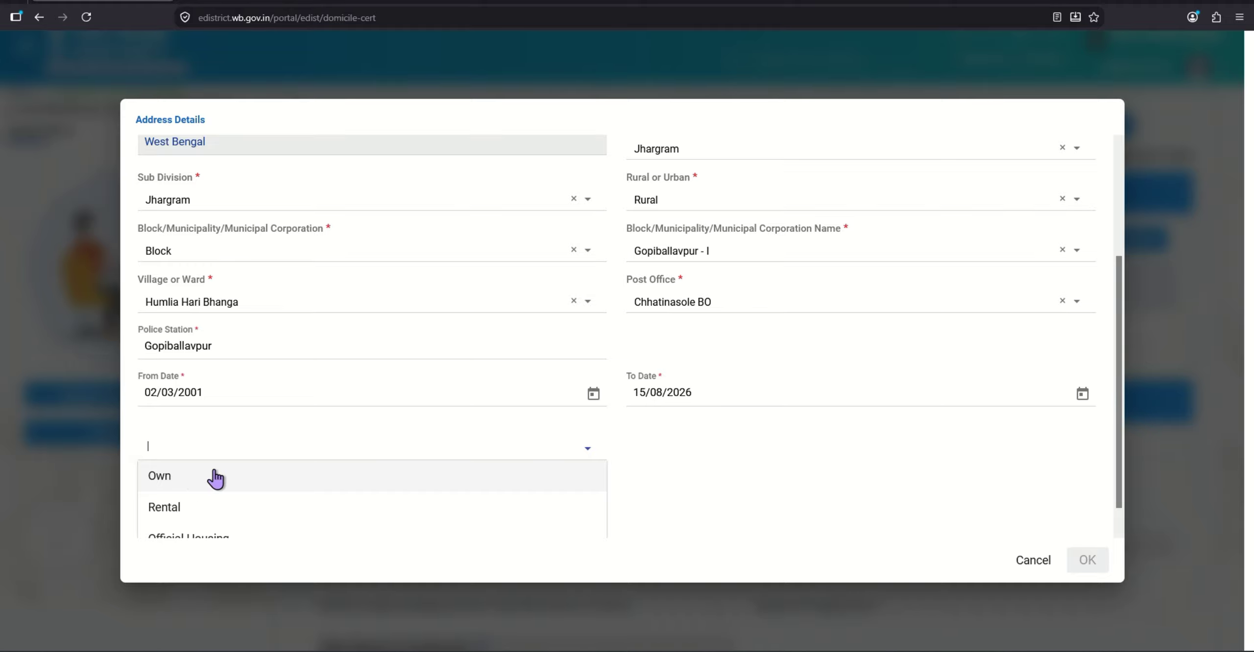
scroll(206, 480, down, 1)
click(180, 450)
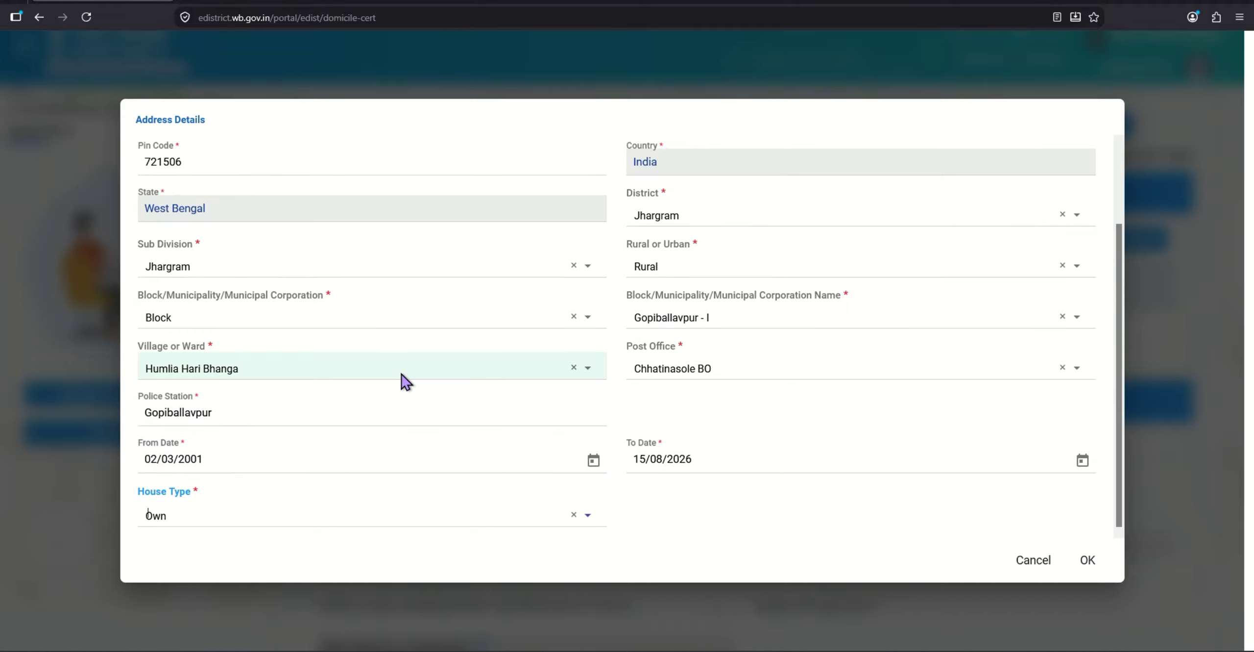
click(1087, 561)
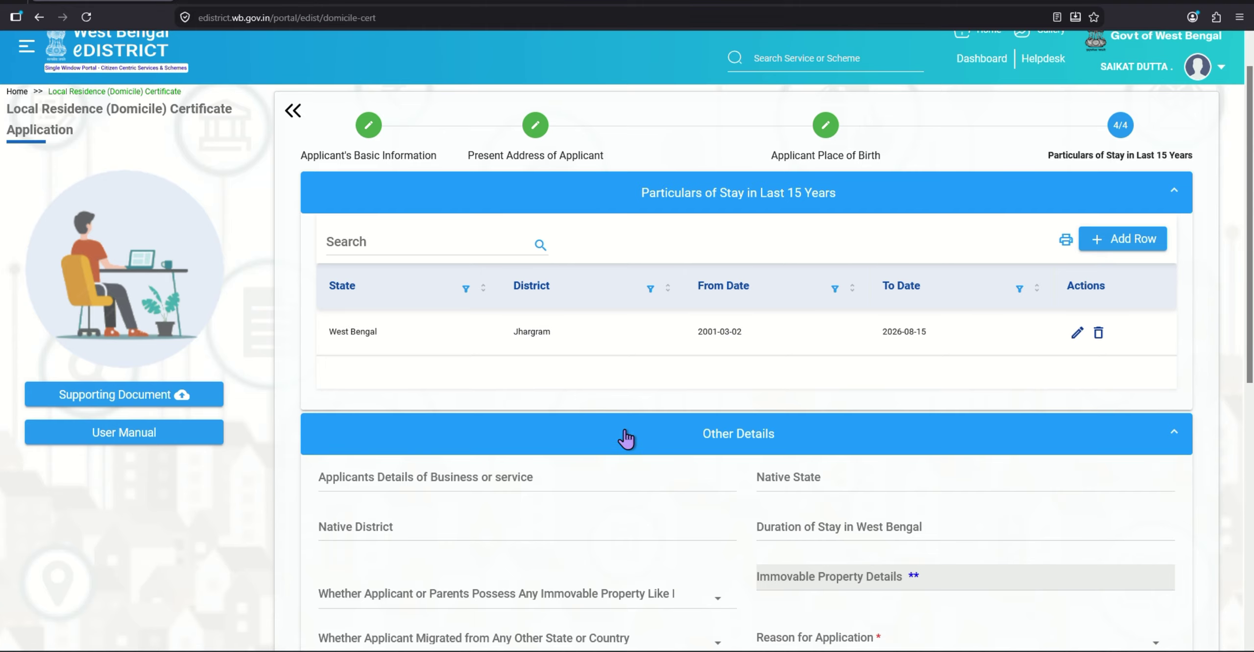
Step: In the other details, answer NO for possessing immovable property and NO for migration from any other state or country
scroll(626, 438, down, 5)
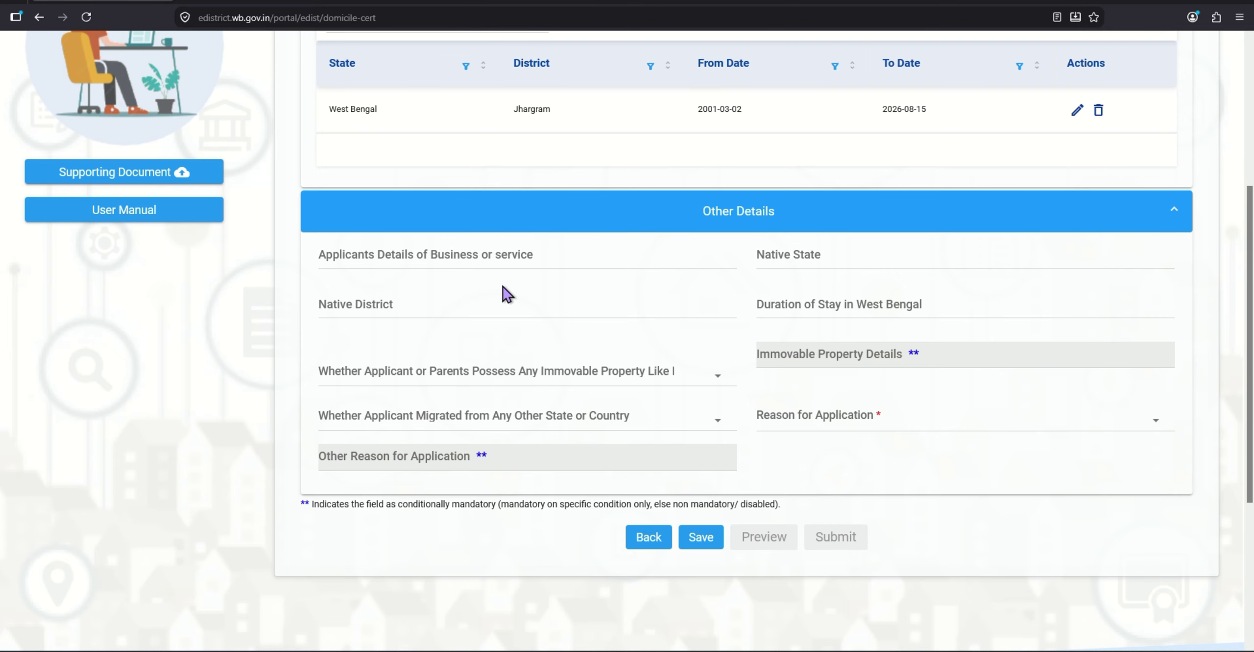
click(649, 377)
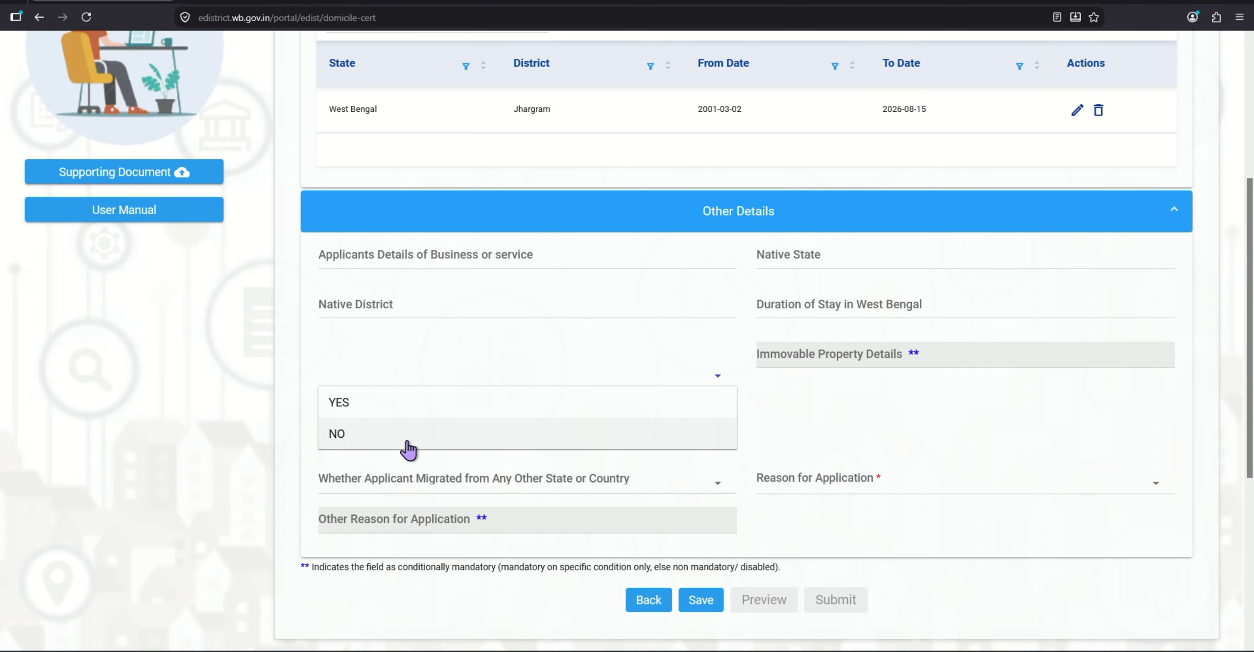
click(354, 437)
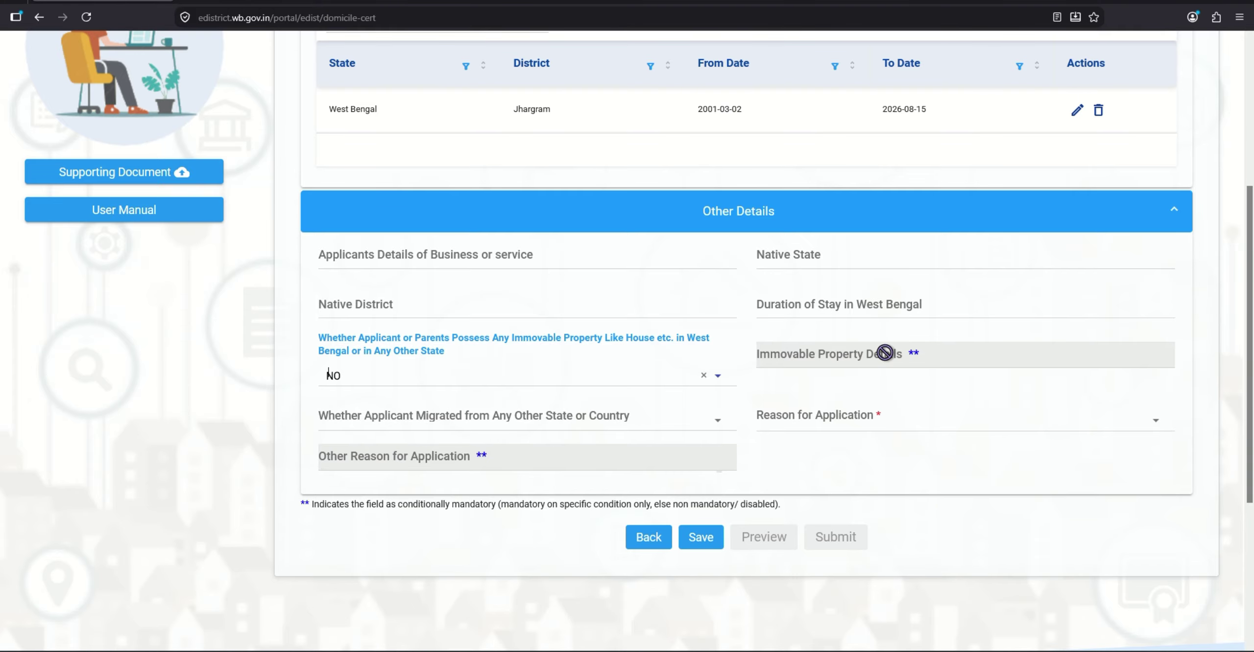
click(353, 417)
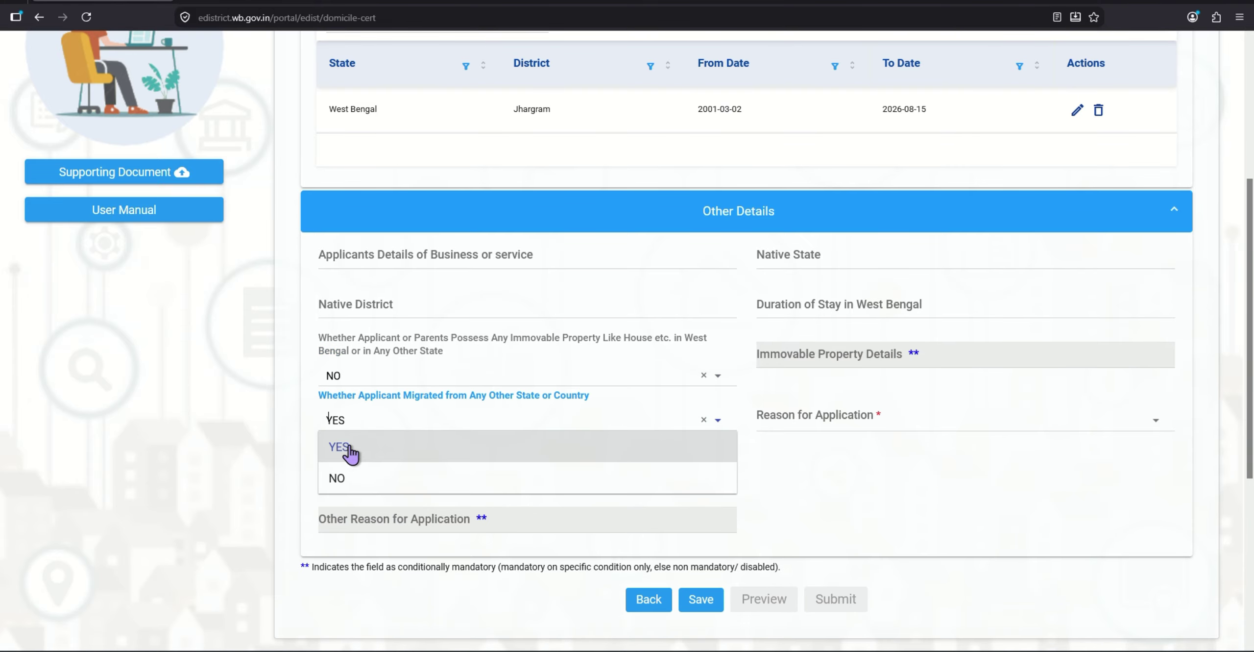
click(354, 478)
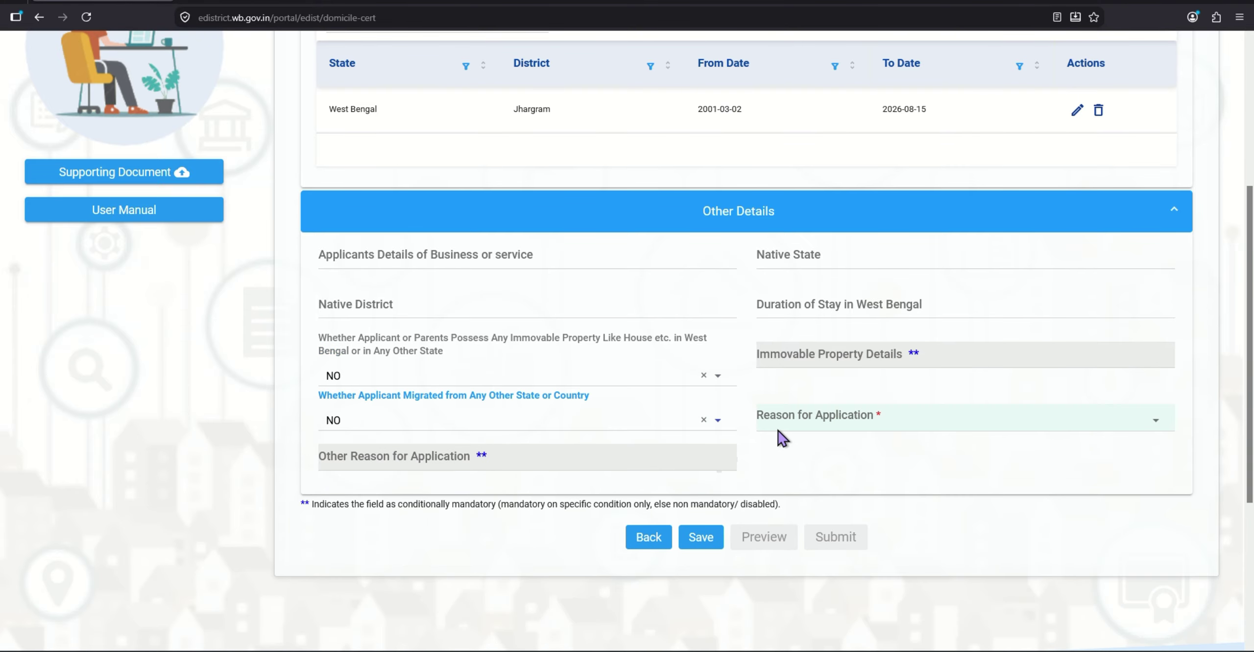
Step: Set the reason for application to Other, give "aadhaar" as the other reason, and save the section
click(827, 427)
click(790, 461)
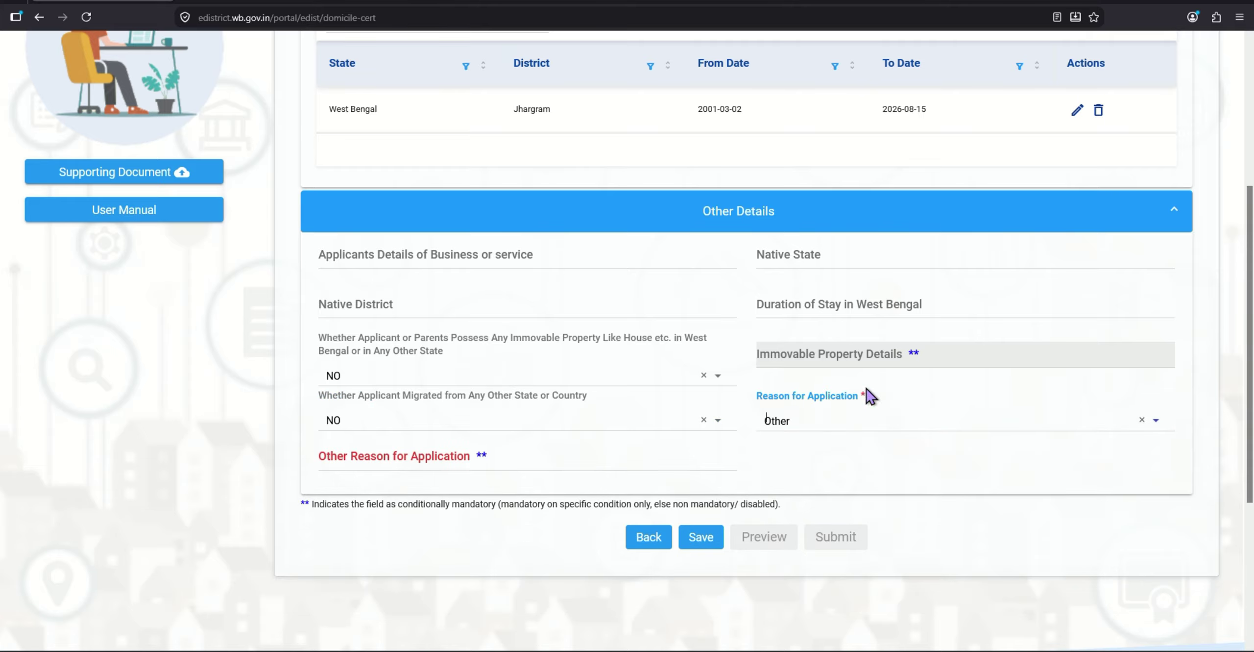
click(456, 458)
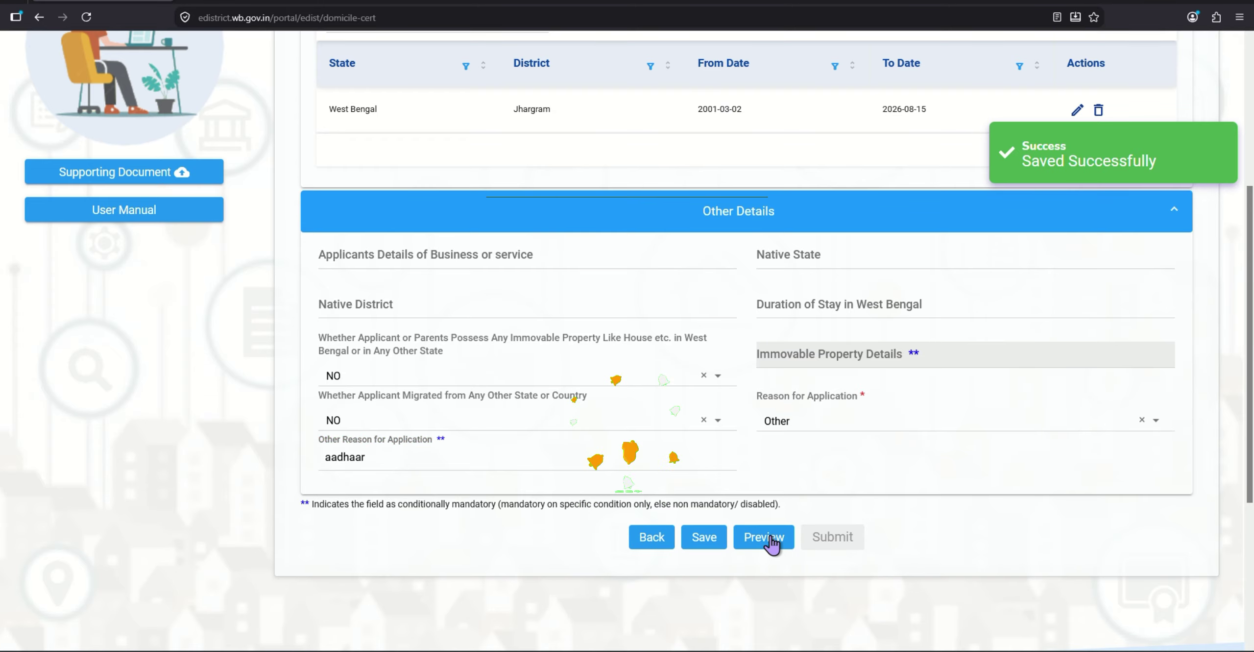
Step: Preview the completed application, read through to its last page, and close the preview
click(767, 536)
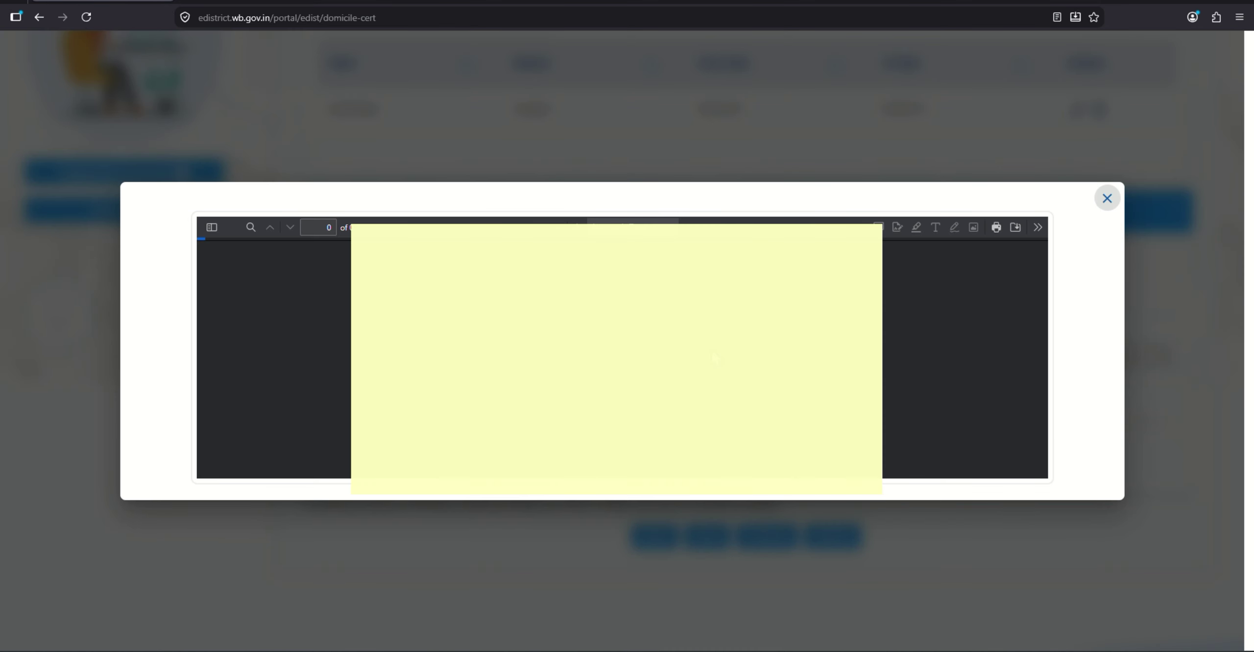
scroll(662, 343, down, 5)
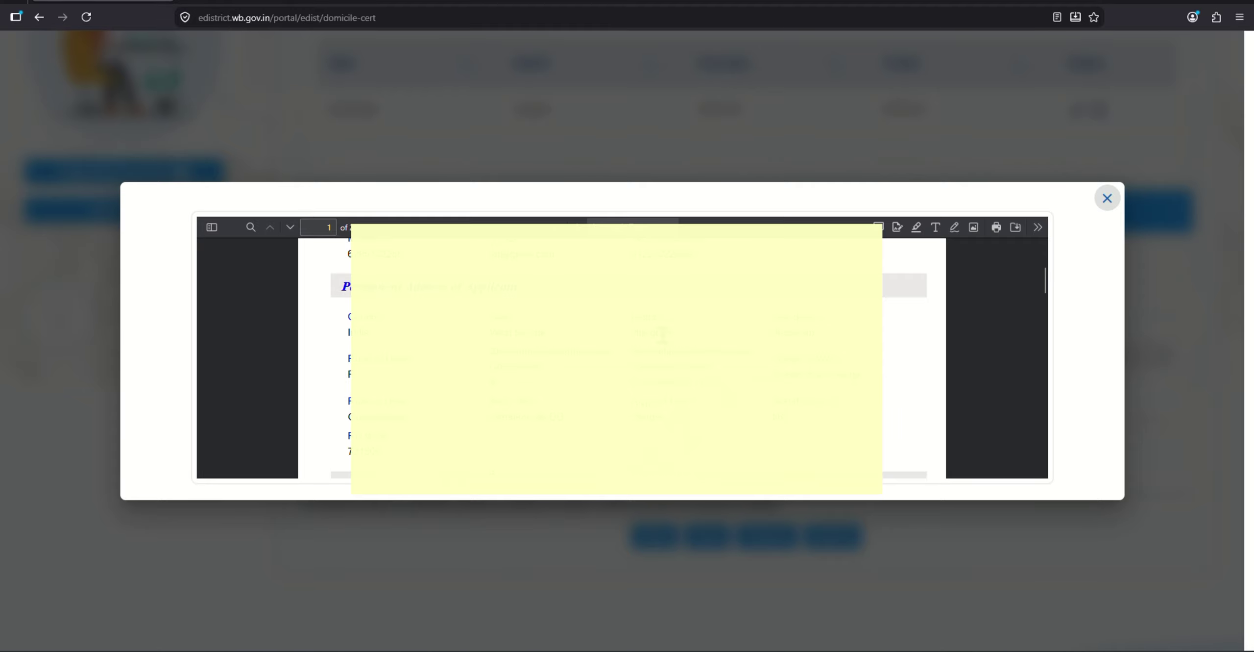
scroll(663, 334, down, 5)
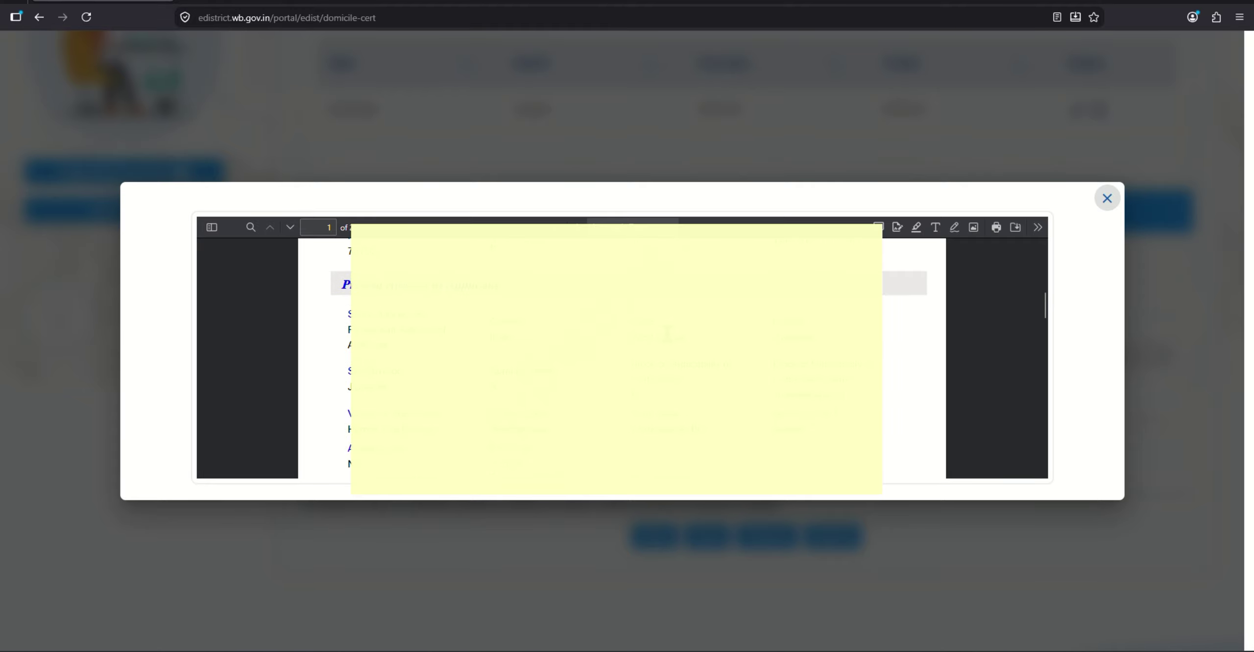
scroll(665, 380, down, 10)
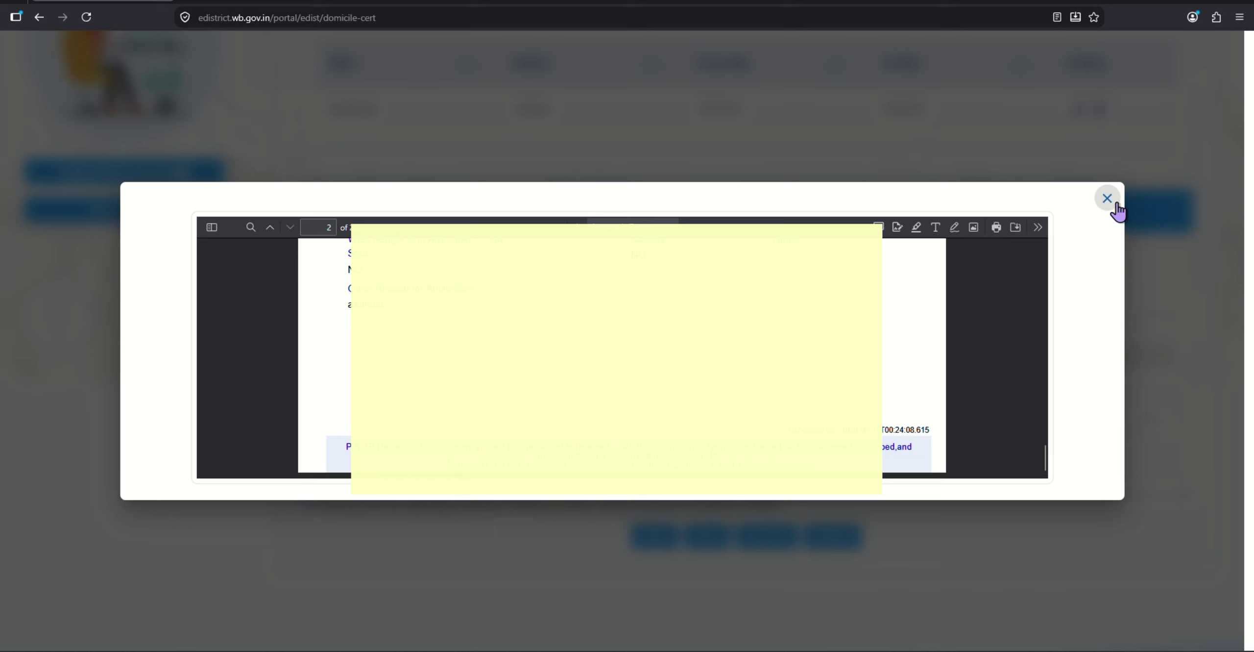
click(1116, 203)
Step: Open the supporting documents list and examine the required document types, accepted file formats and size limits
scroll(823, 421, down, 1)
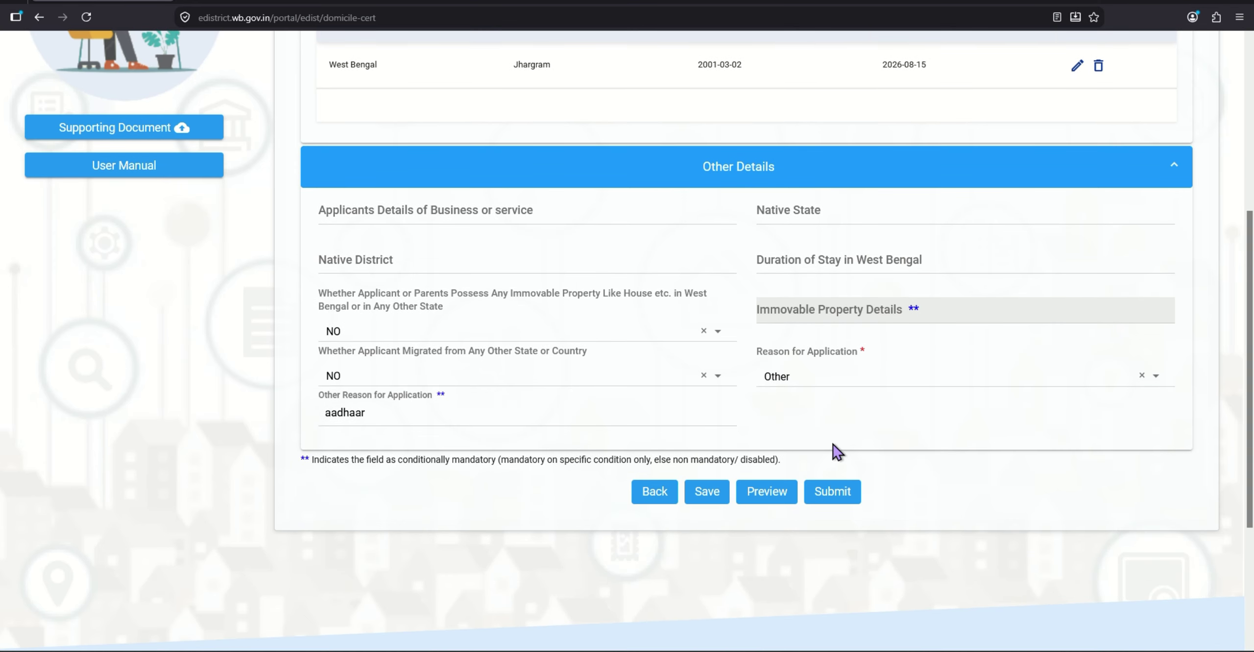
scroll(820, 470, up, 3)
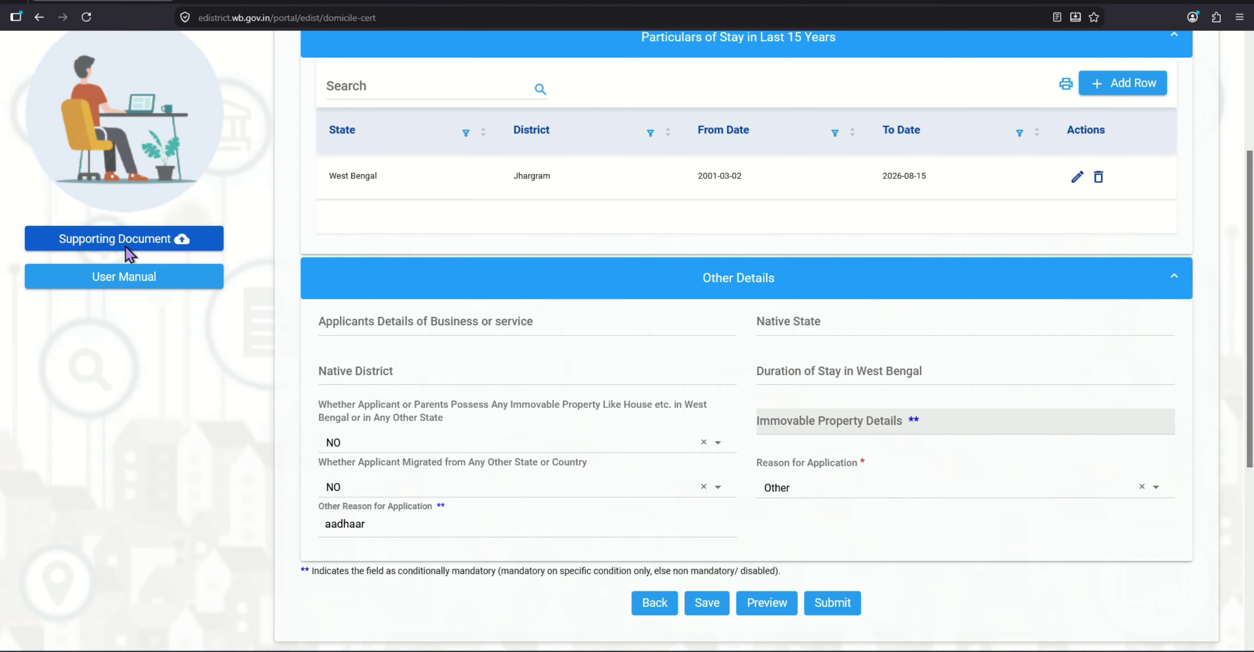
click(141, 239)
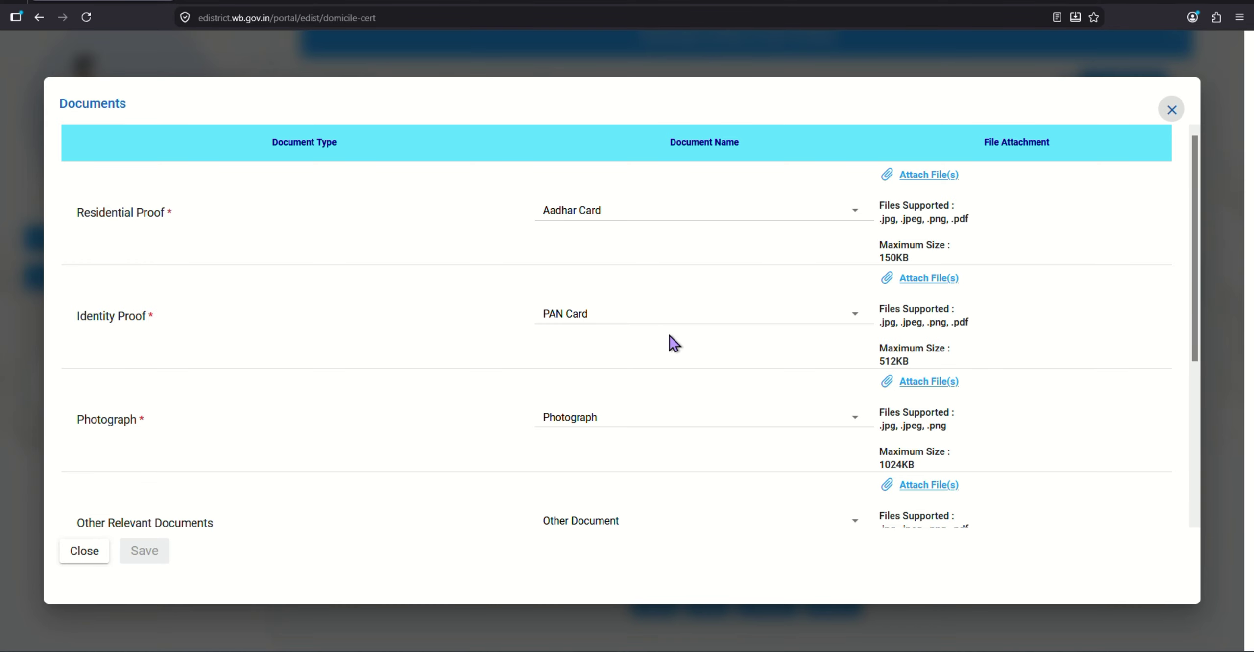
scroll(730, 324, down, 2)
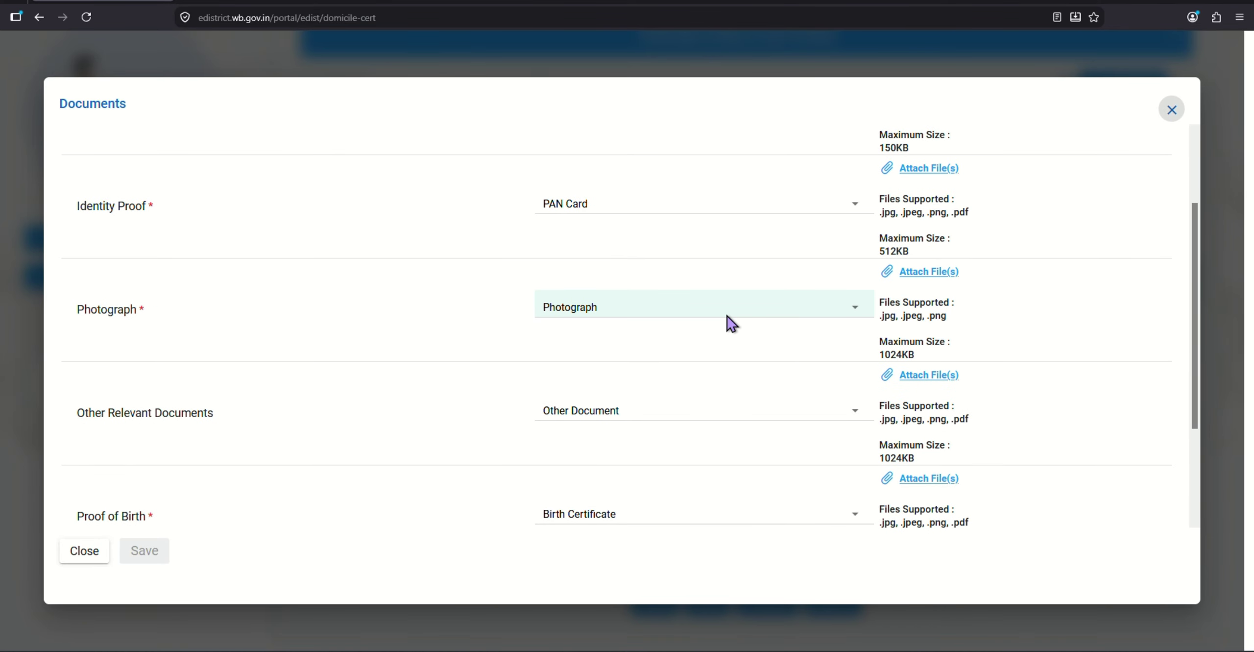
scroll(731, 324, up, 2)
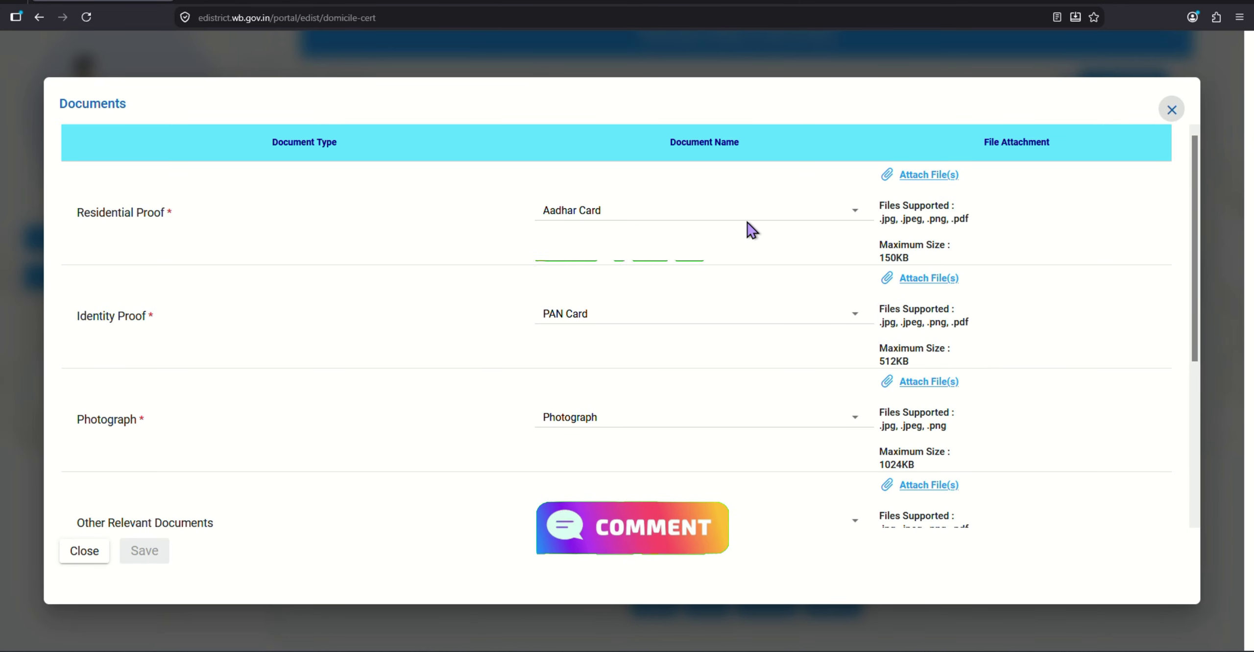
Step: Check the accepted residential proof and identity proof documents, keeping Aadhar Card and PAN Card selected
click(779, 223)
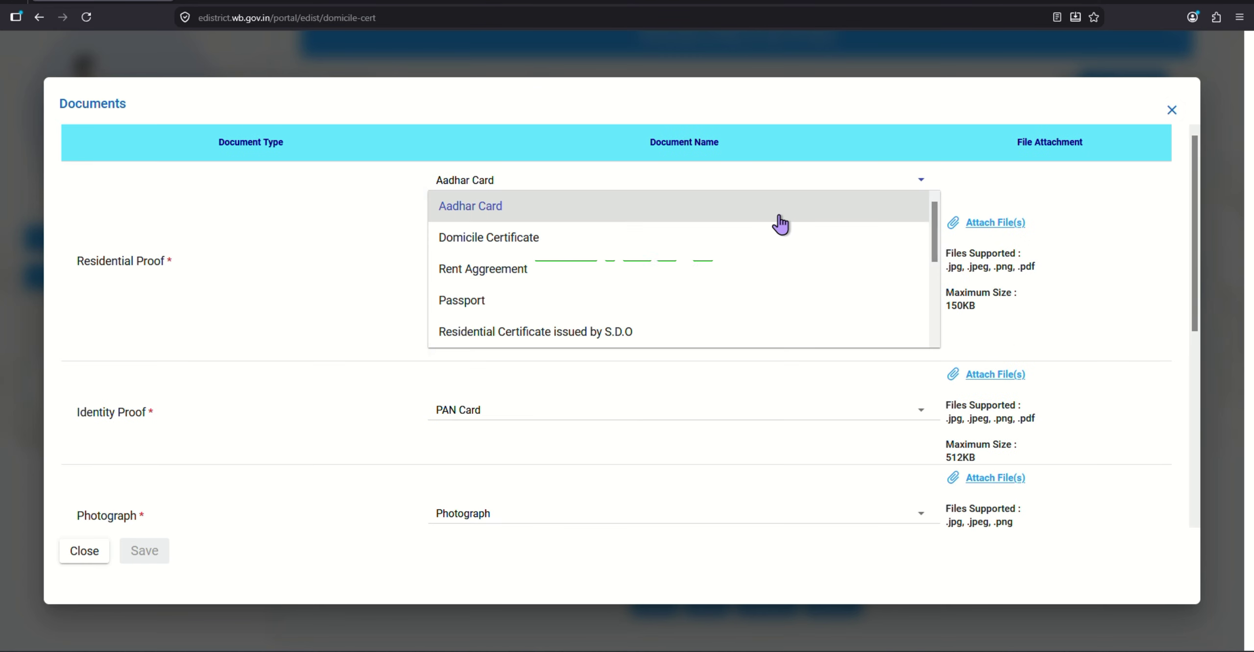
scroll(507, 272, down, 2)
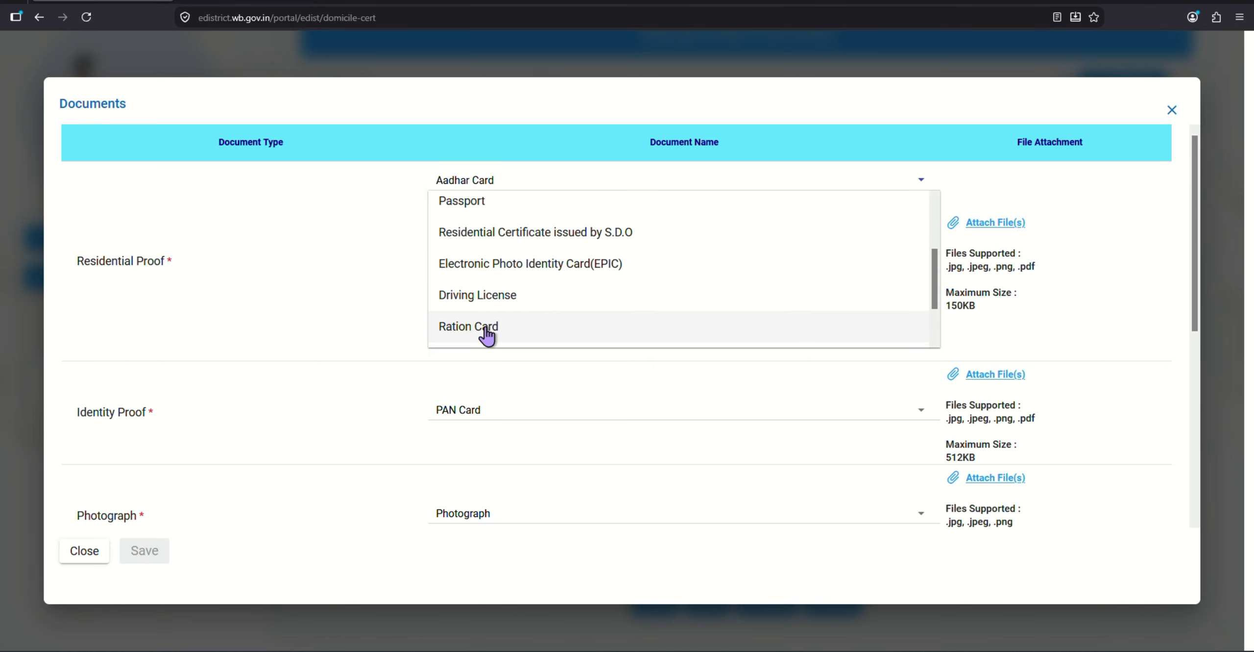
scroll(492, 275, up, 2)
scroll(510, 275, down, 3)
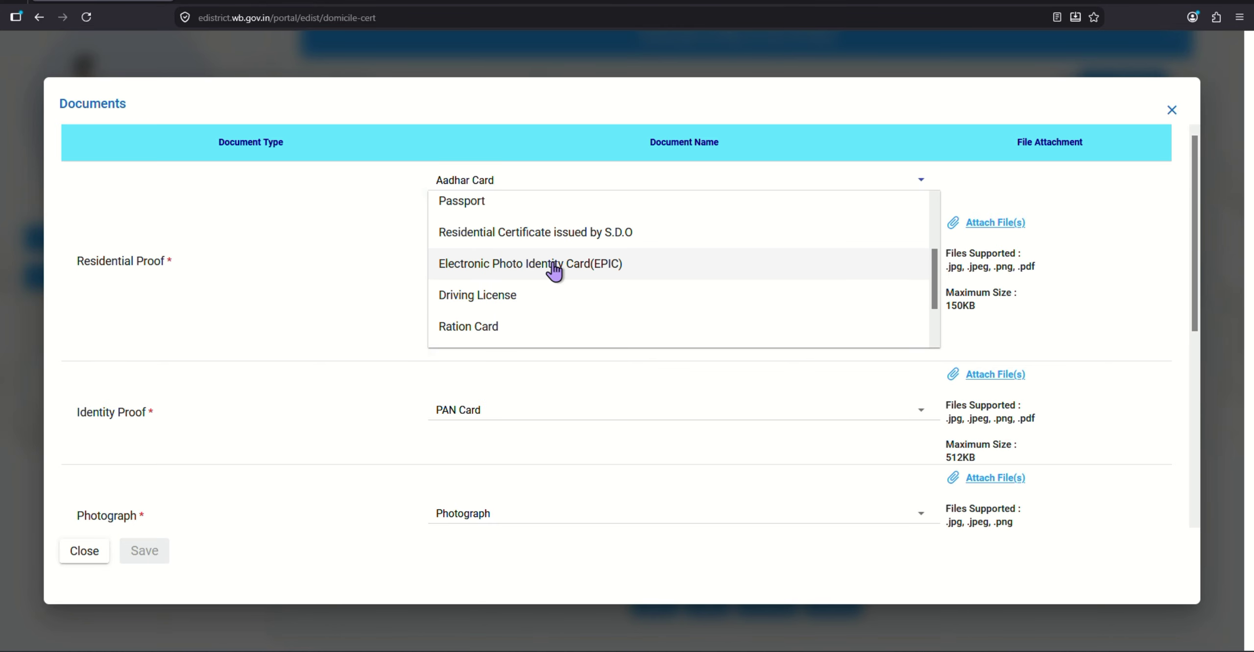
scroll(548, 270, up, 3)
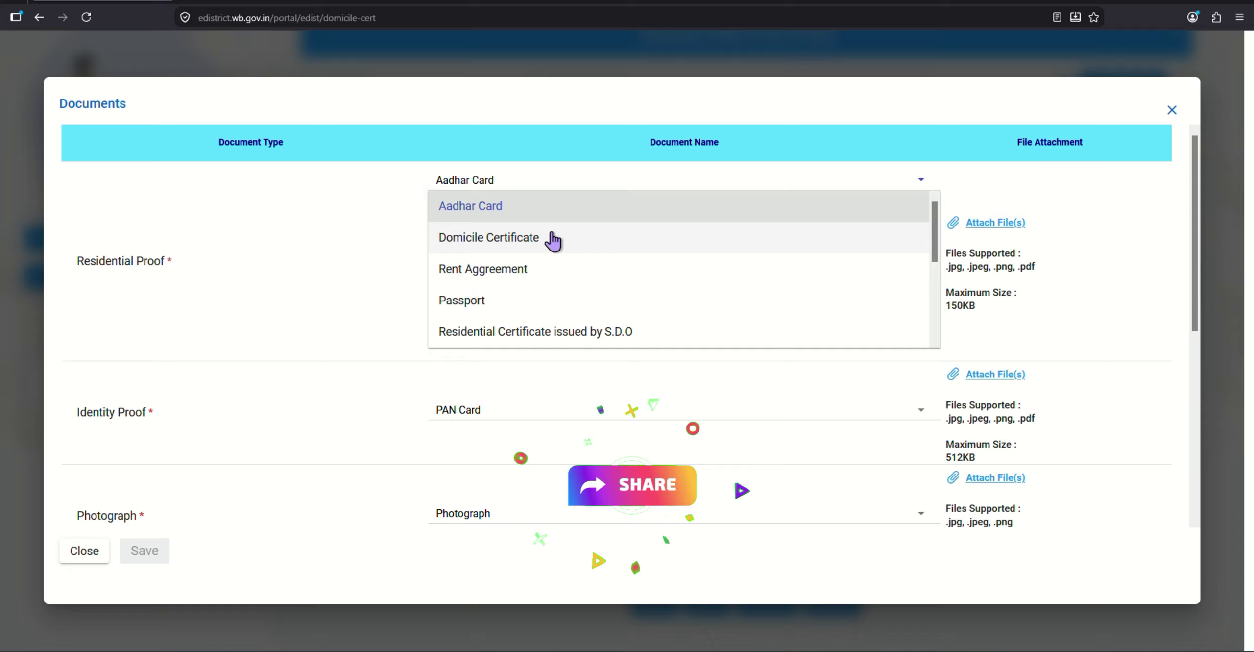
click(466, 208)
click(573, 284)
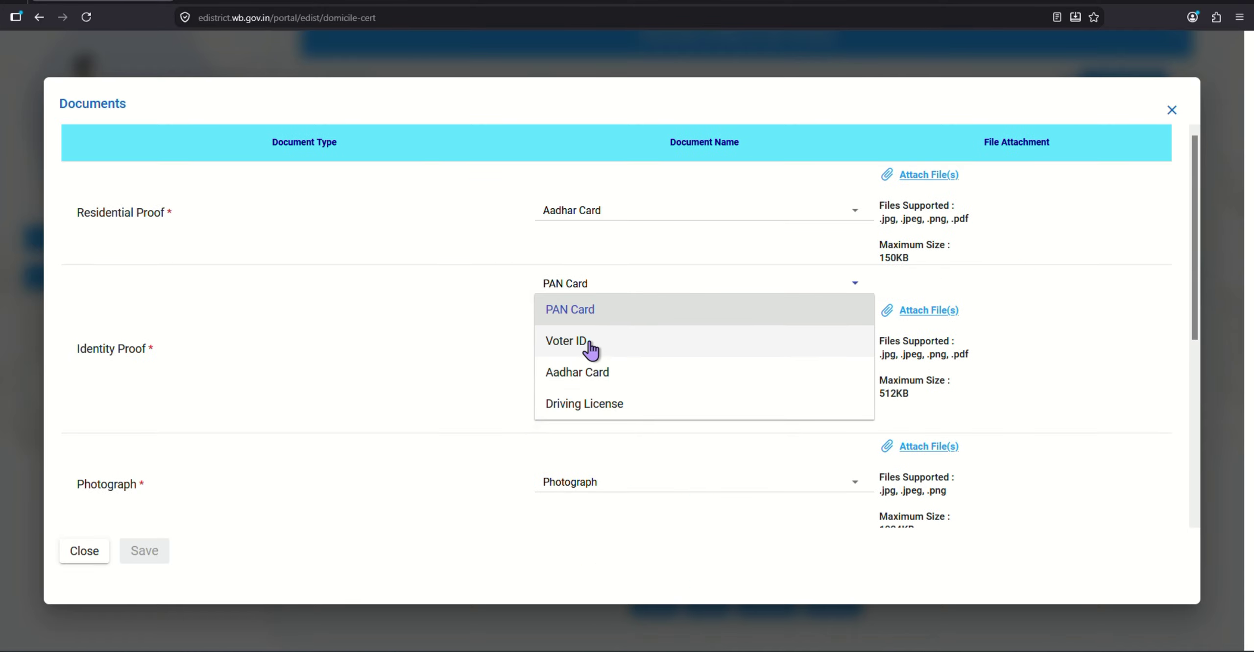
click(468, 360)
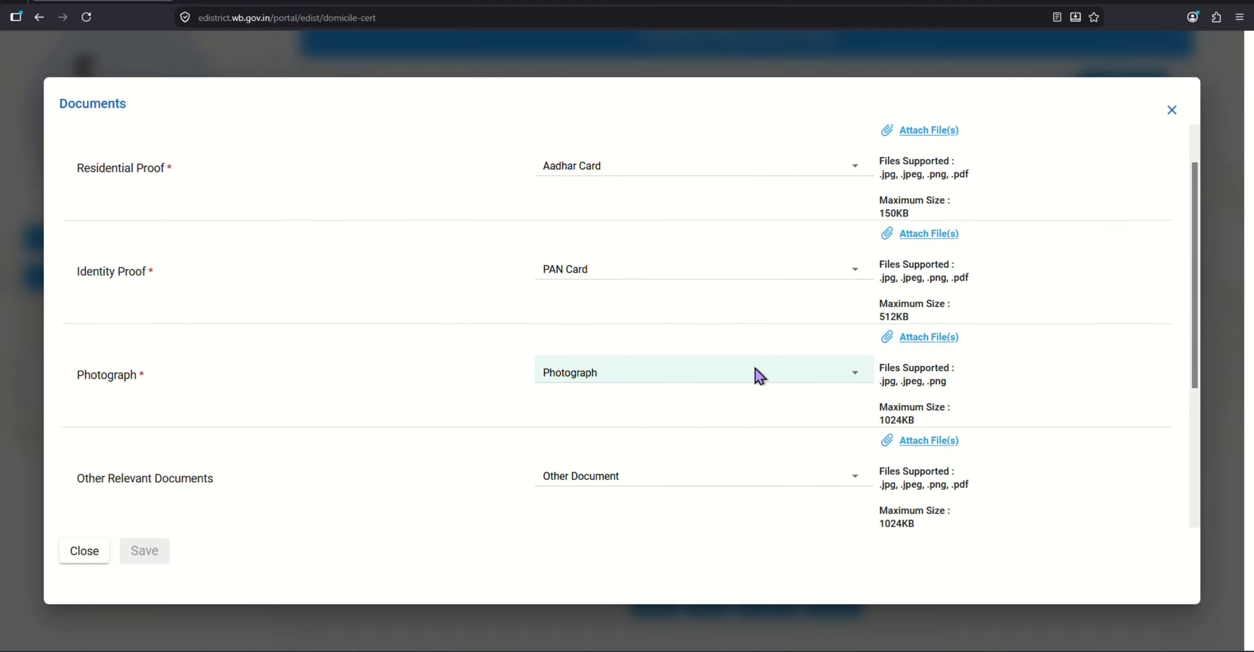
Step: Check the document options for proof of birth and other relevant documents, keeping Birth Certificate and Other Document selected
scroll(820, 373, down, 2)
scroll(563, 412, down, 2)
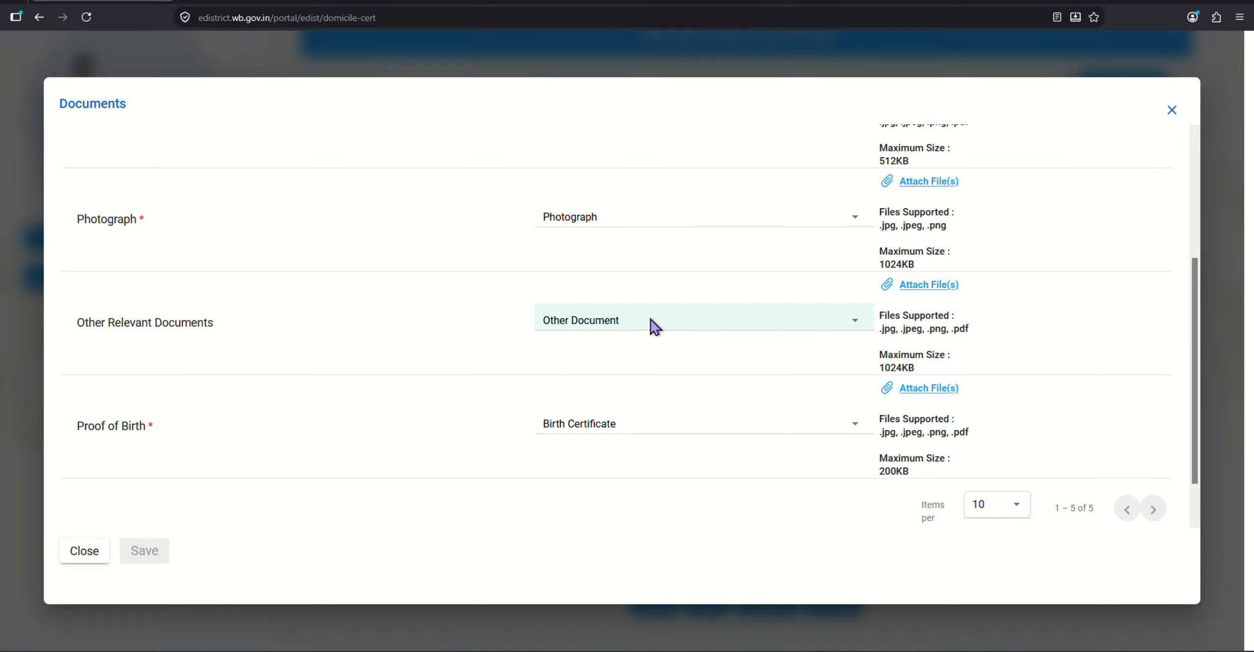
click(563, 424)
scroll(510, 451, down, 2)
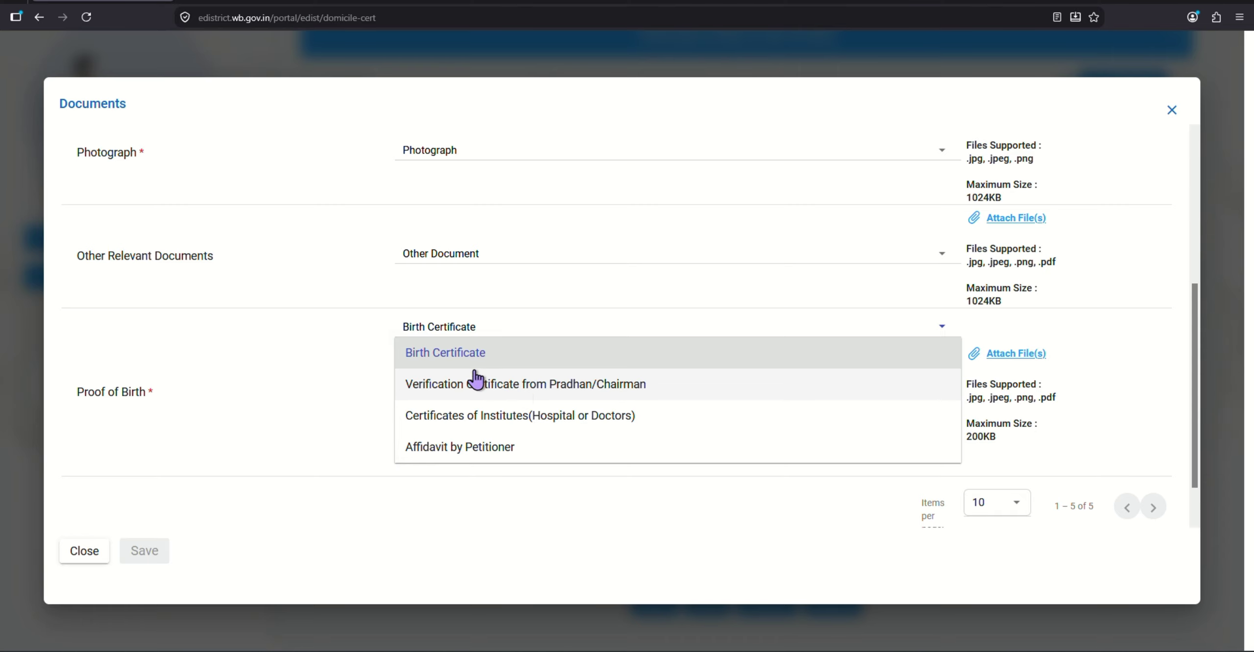
click(509, 362)
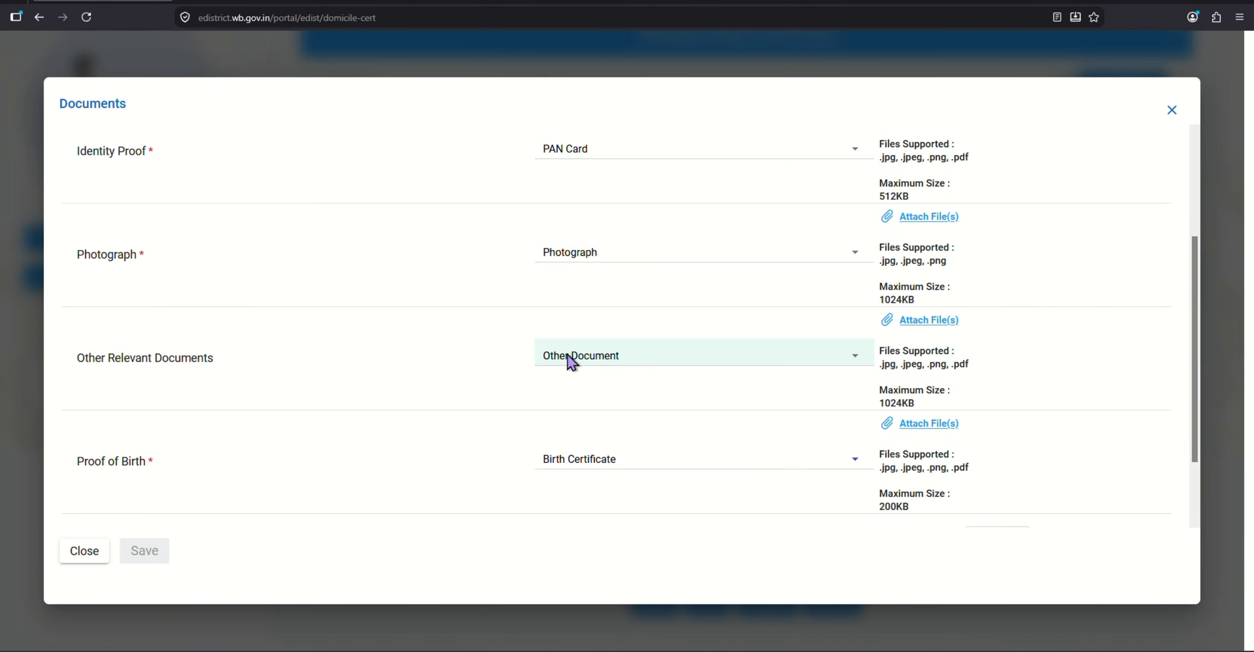
click(702, 359)
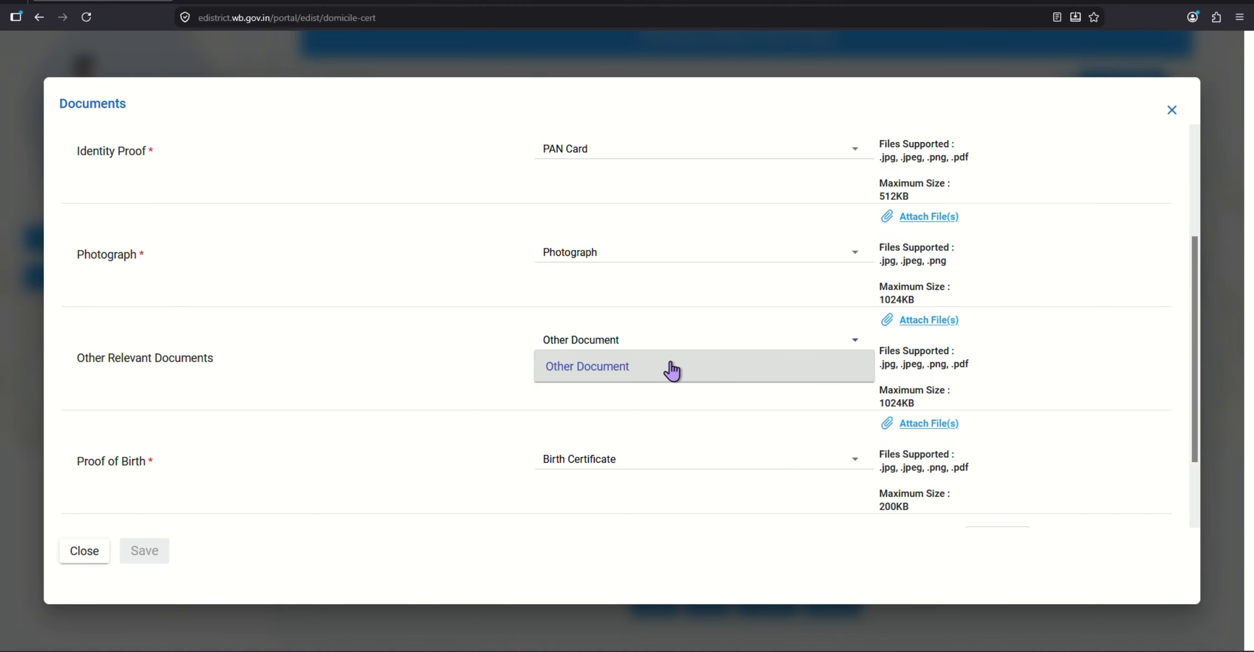
click(632, 351)
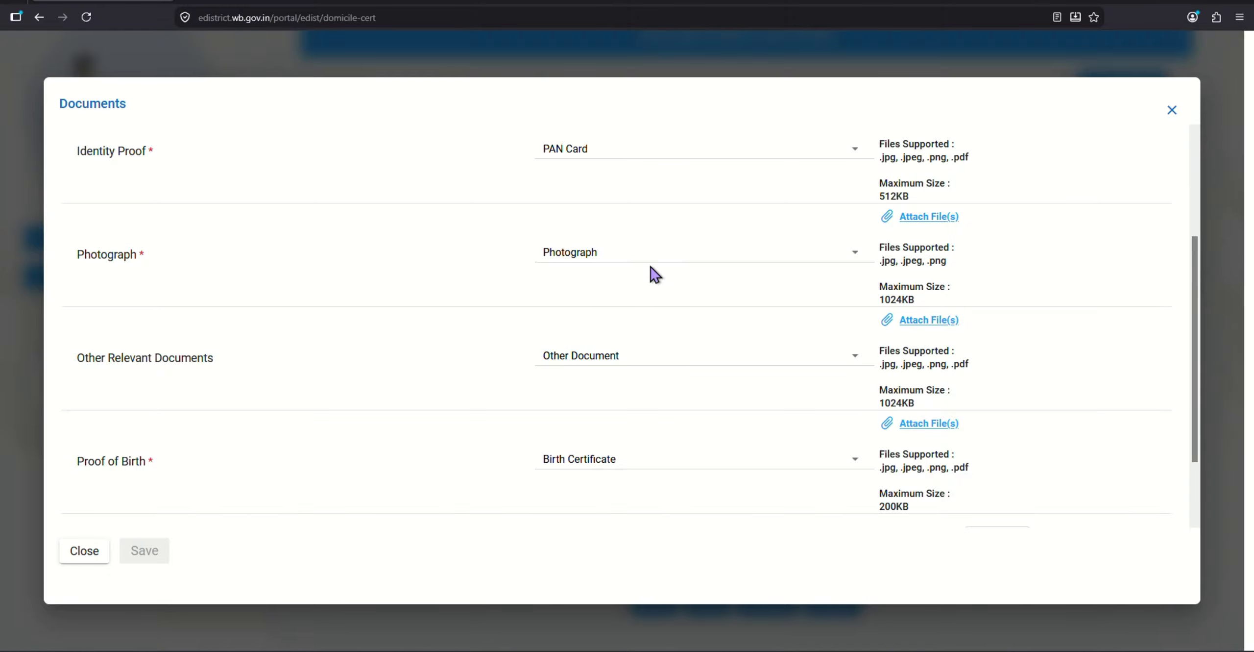
Step: Close the supporting documents list and try to submit the domicile certificate application
click(1172, 109)
scroll(835, 473, down, 3)
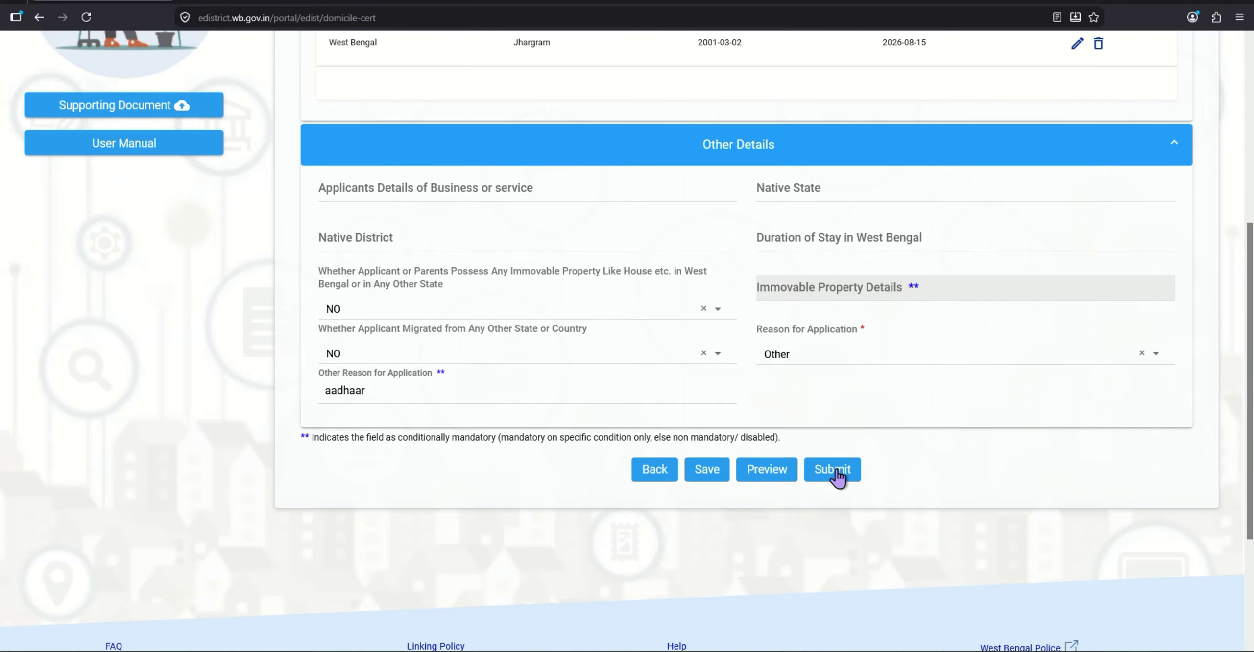
click(839, 471)
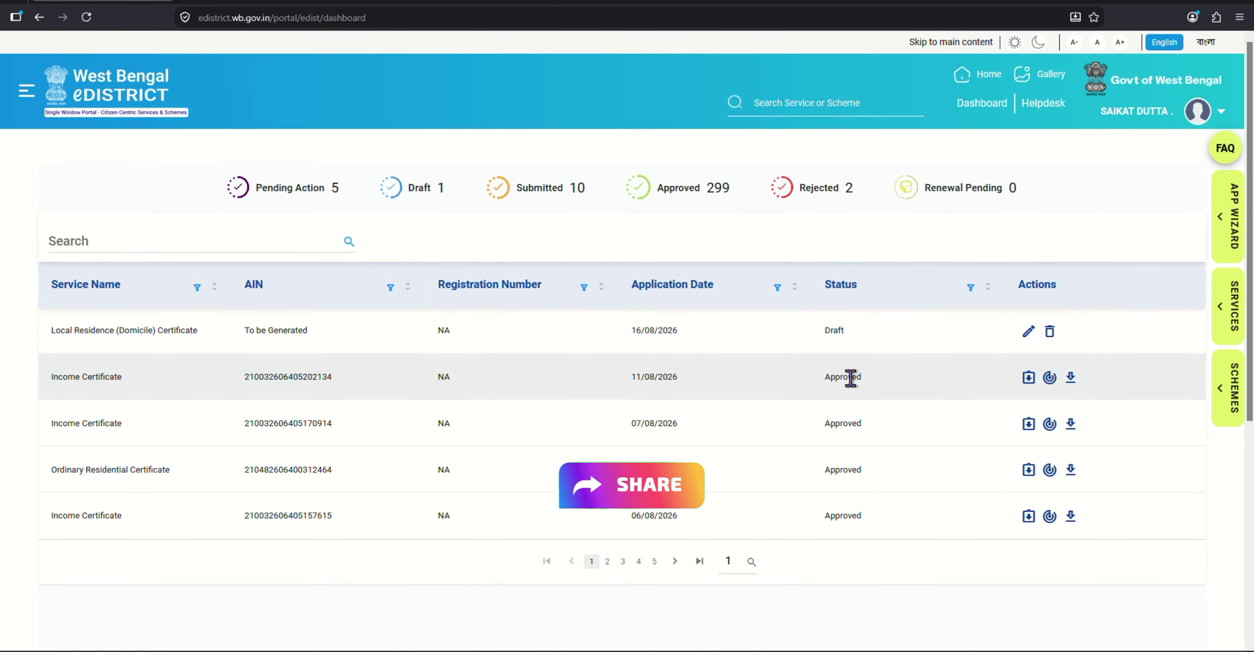
Step: Open the certificate file of the approved Income Certificate dated 11/08/2026 on the dashboard and look through it
click(1028, 379)
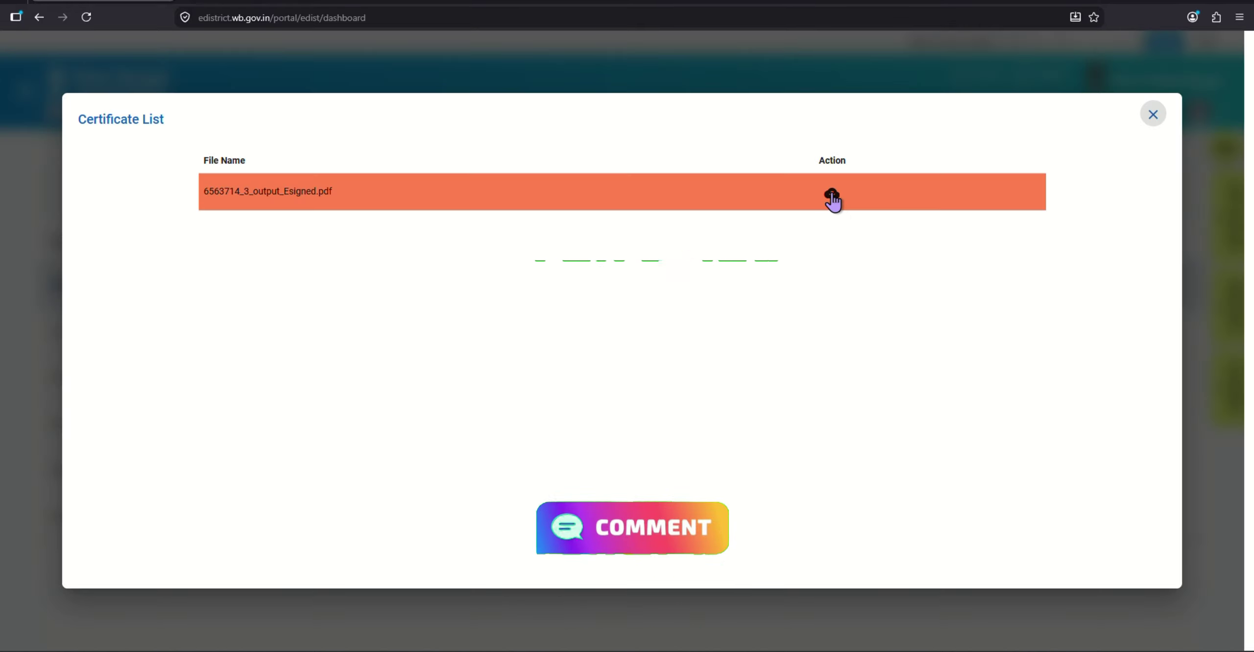
click(832, 196)
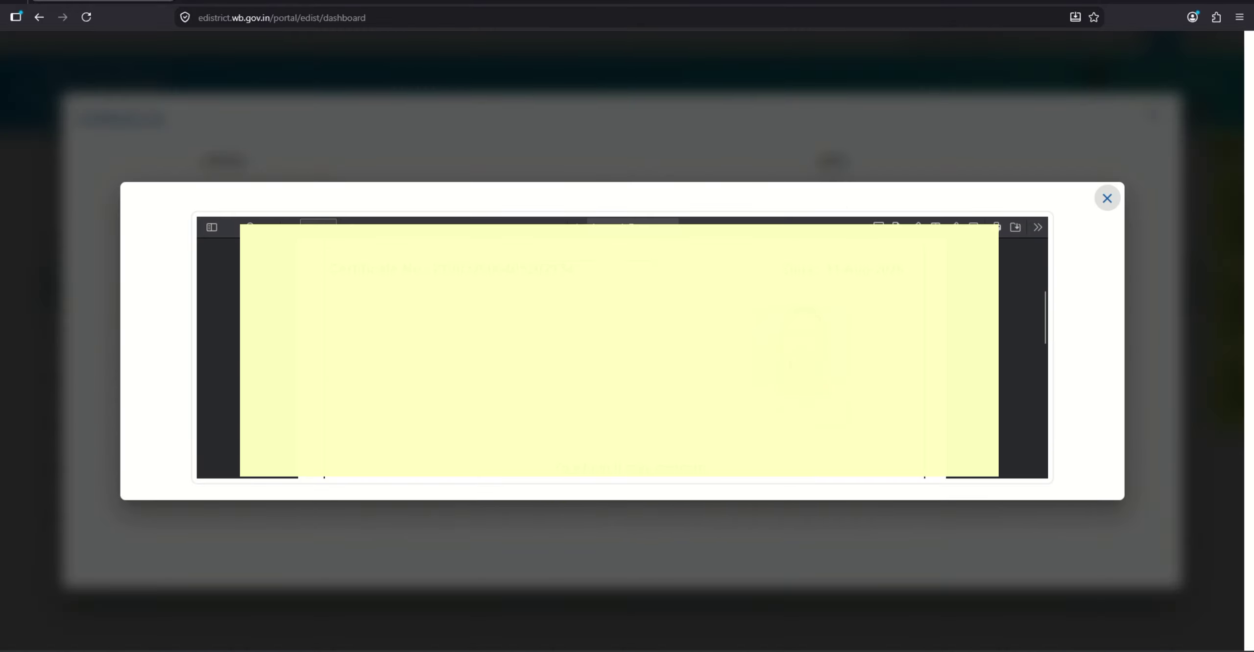
scroll(619, 351, down, 2)
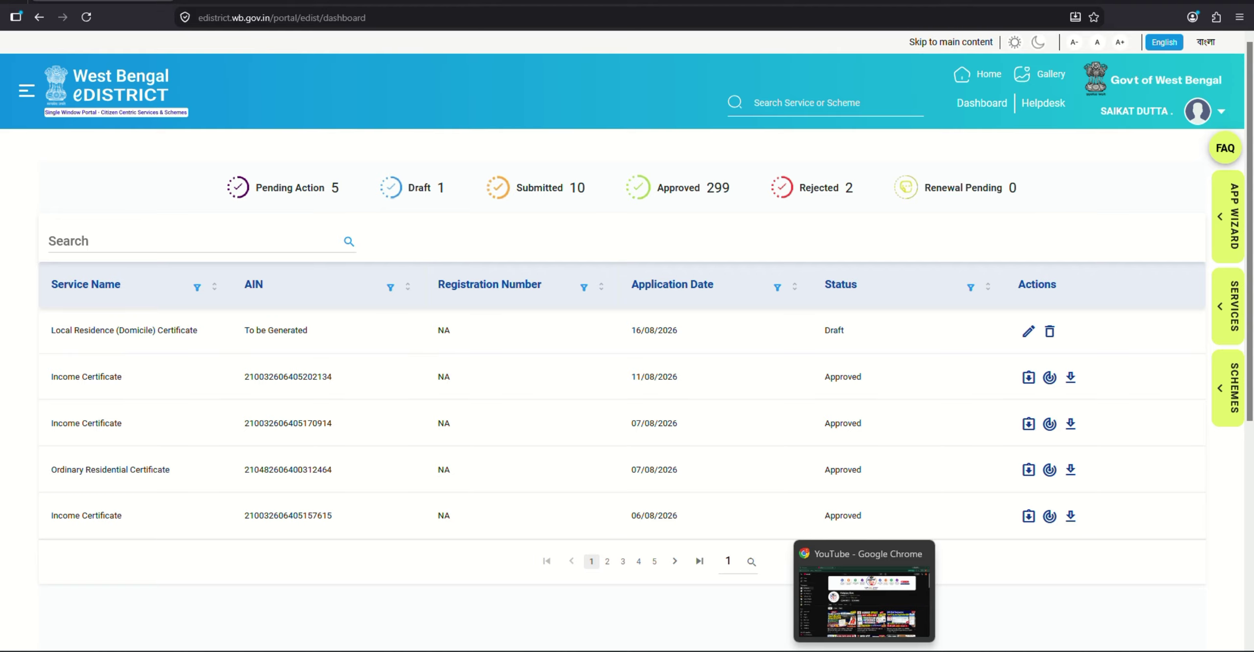
Step: Switch to YouTube in Google Chrome and browse the latest videos on the Helping Box channel
click(863, 602)
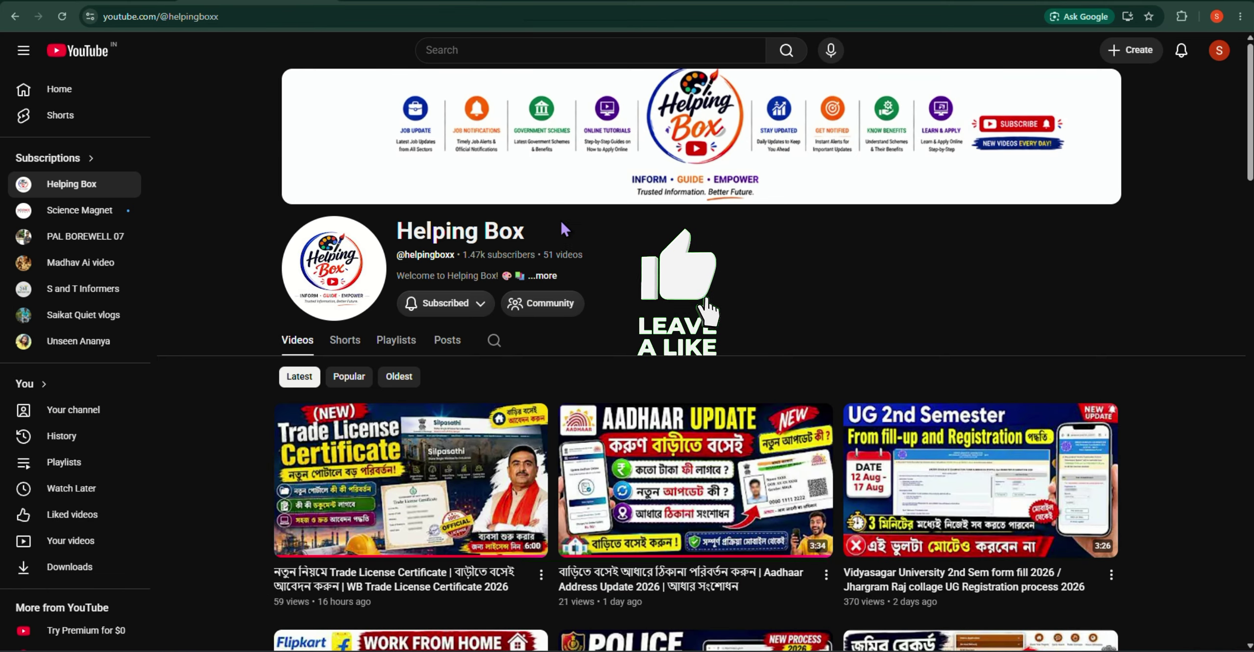
scroll(615, 311, down, 2)
scroll(615, 311, up, 1)
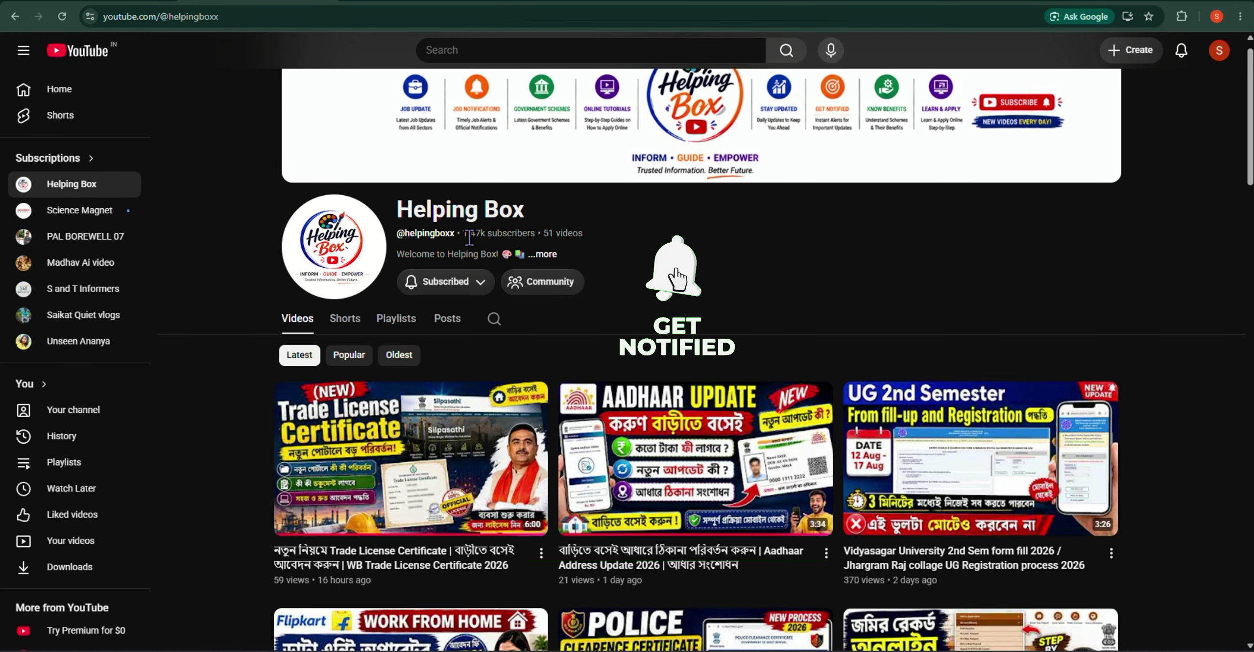
scroll(680, 279, down, 2)
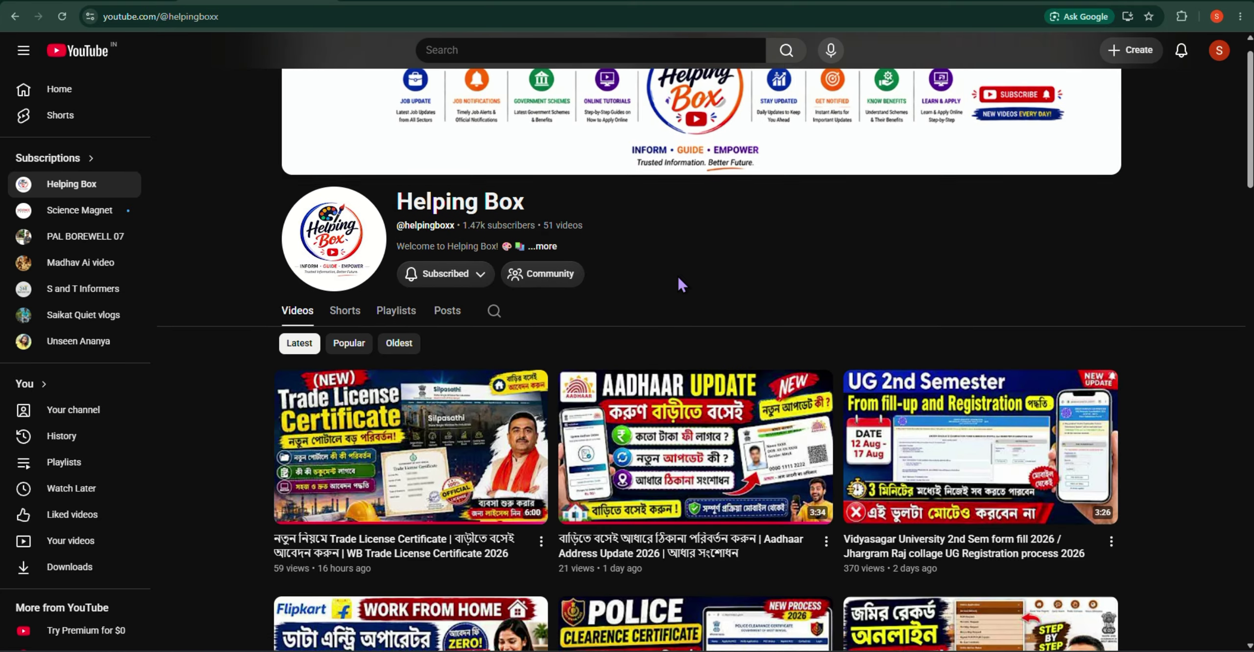
scroll(680, 283, down, 5)
mouse_move(611, 404)
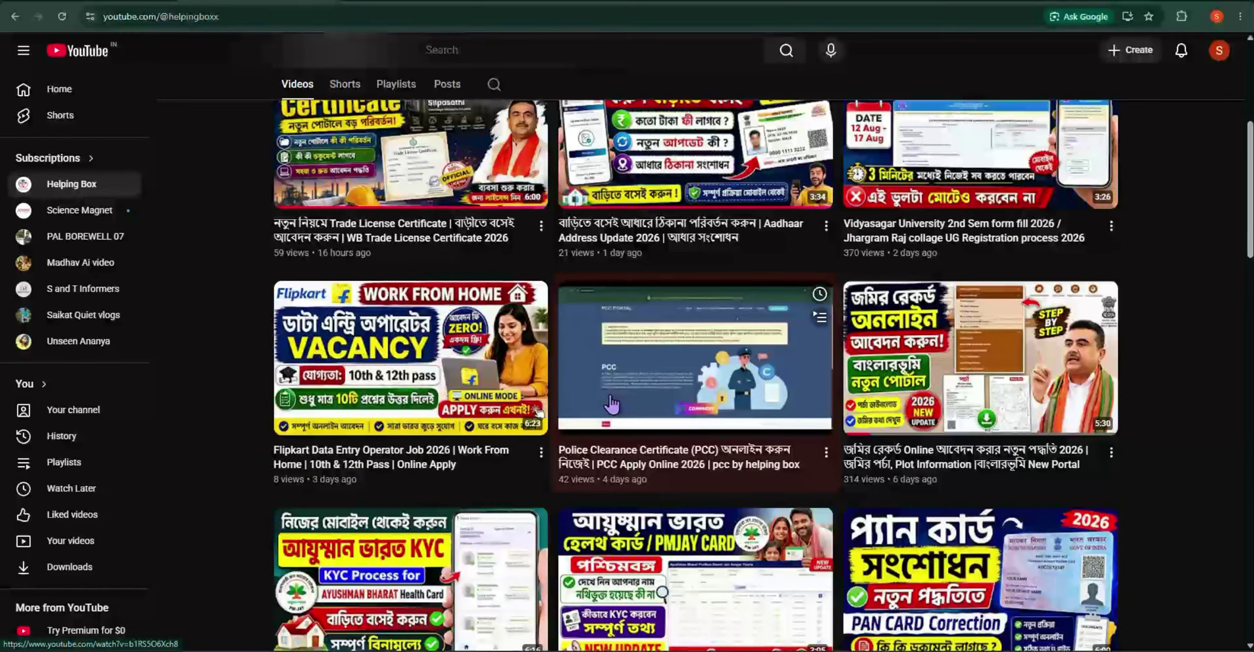